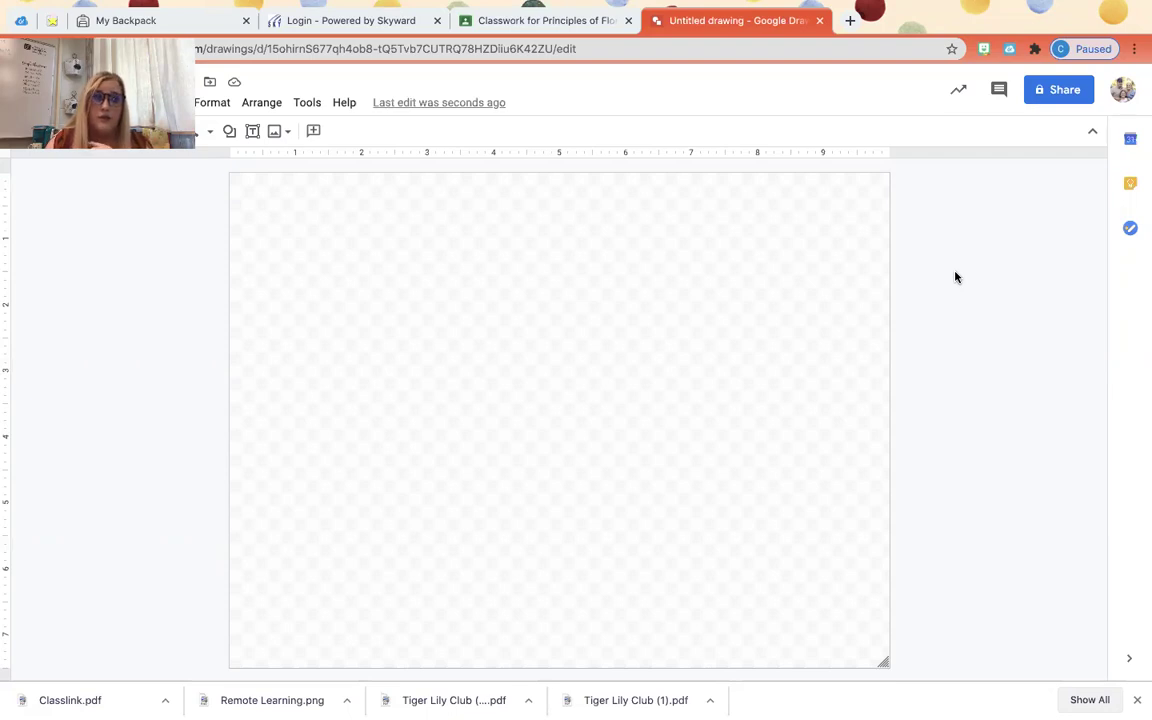
# Insert a pale blue vase image found by a 'vase transparent background' web search
pyautogui.click(275, 132)
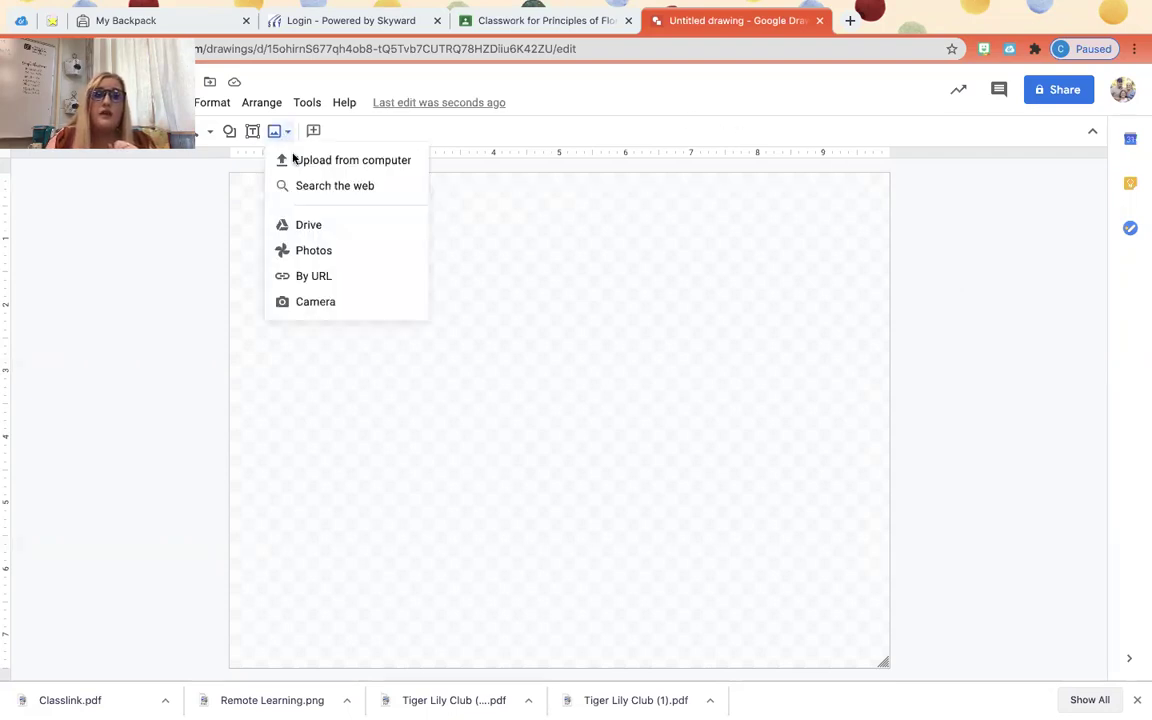
pyautogui.click(365, 197)
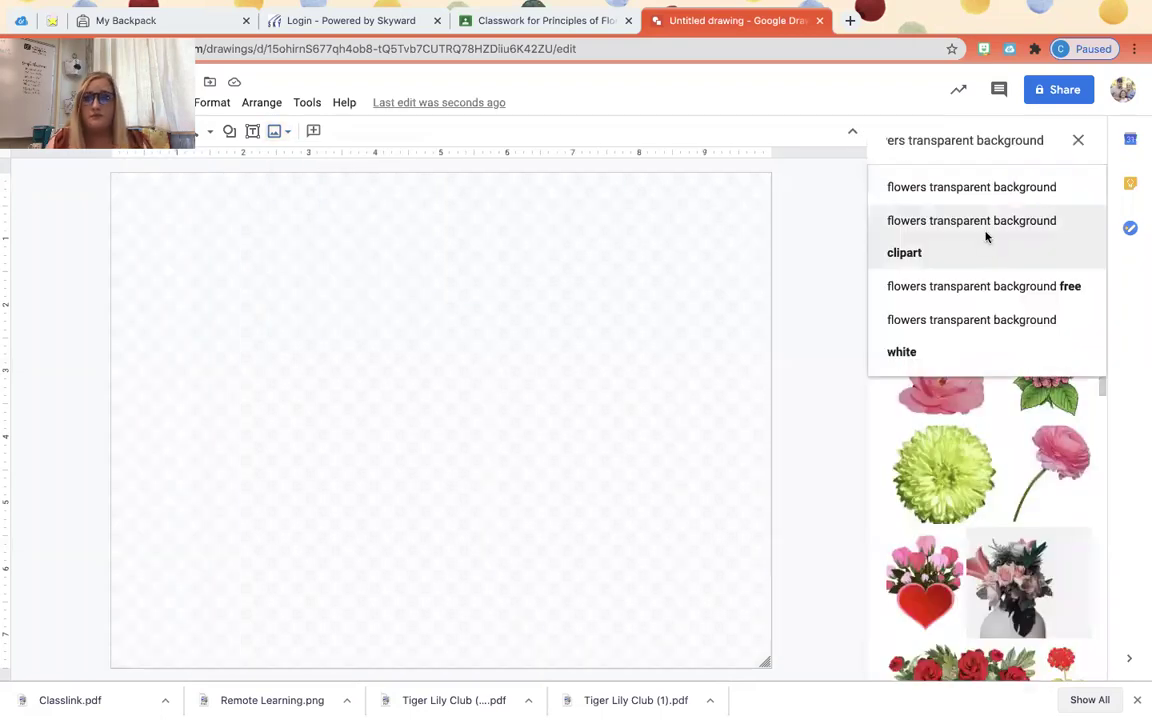
pyautogui.click(907, 140)
pyautogui.press('BackSpace')
pyautogui.press('BackSpace')
pyautogui.press('BackSpace')
pyautogui.press('BackSpace')
pyautogui.press('BackSpace')
pyautogui.press('BackSpace')
pyautogui.press('BackSpace')
pyautogui.press('BackSpace')
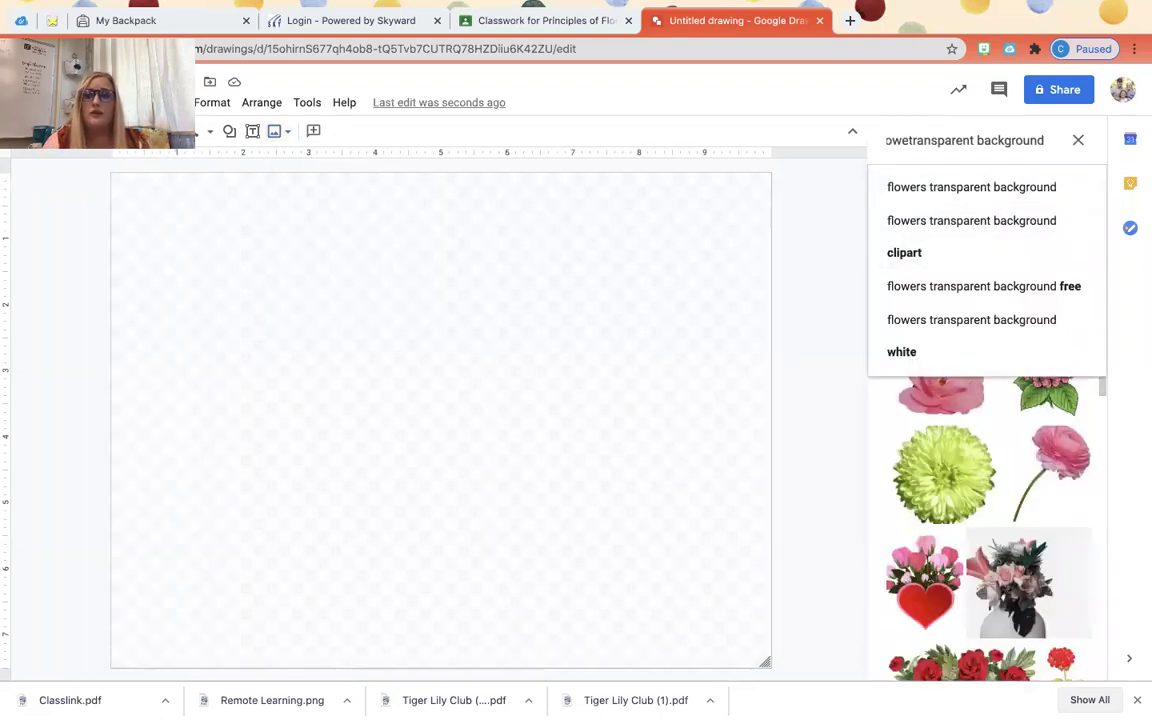
pyautogui.write('vase')
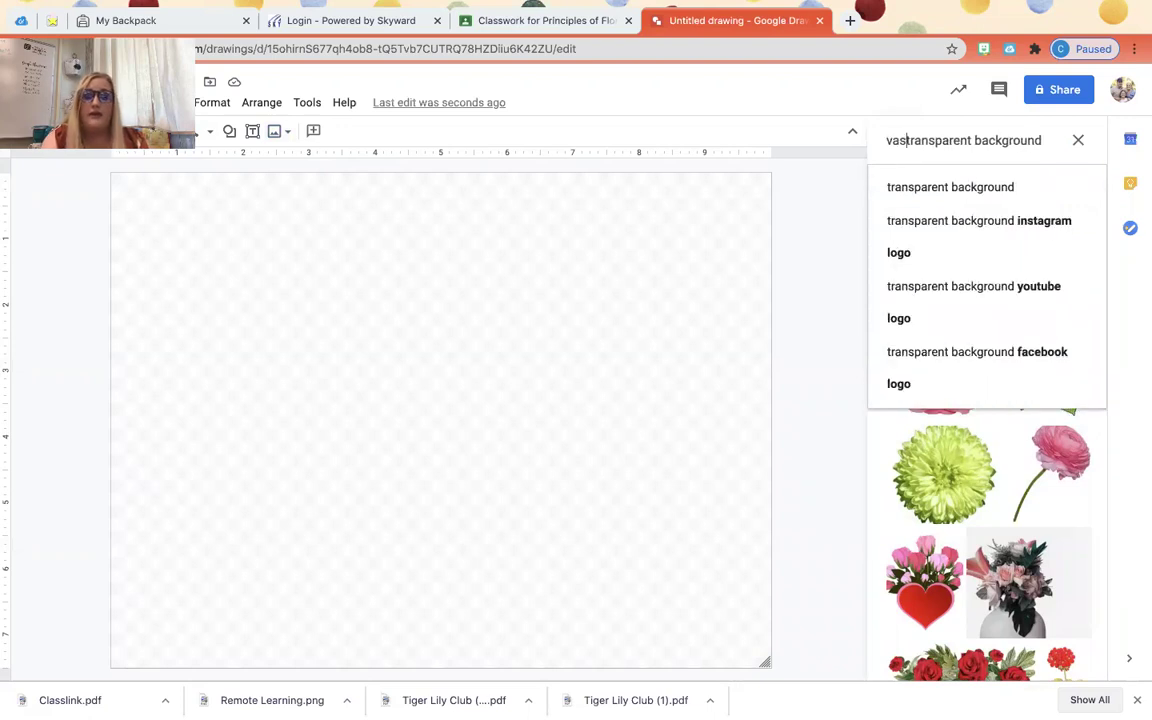
pyautogui.press('Return')
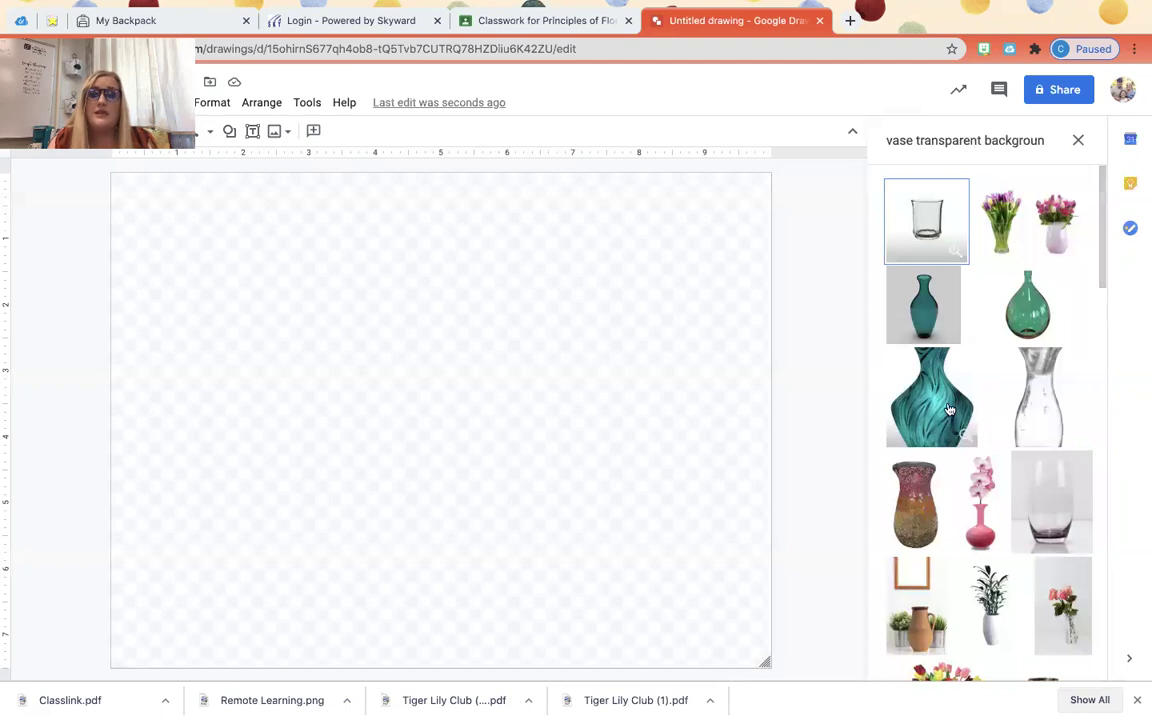
pyautogui.scroll(-1, 965, 555)
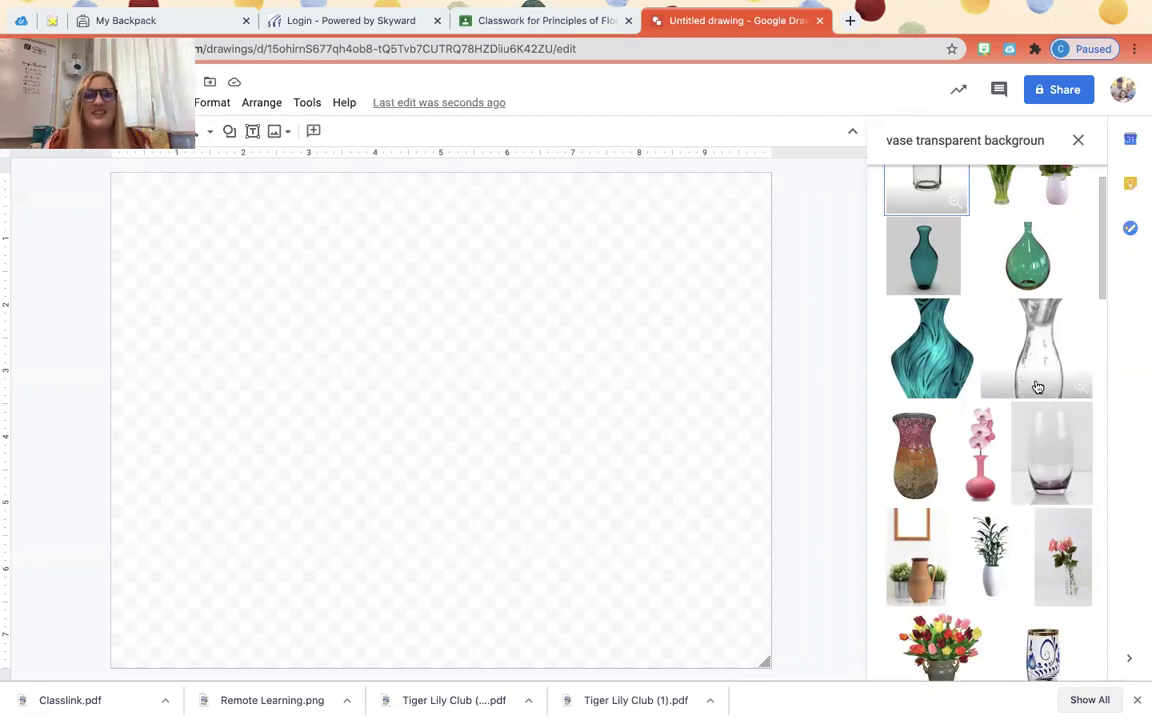
pyautogui.scroll(-10, 975, 535)
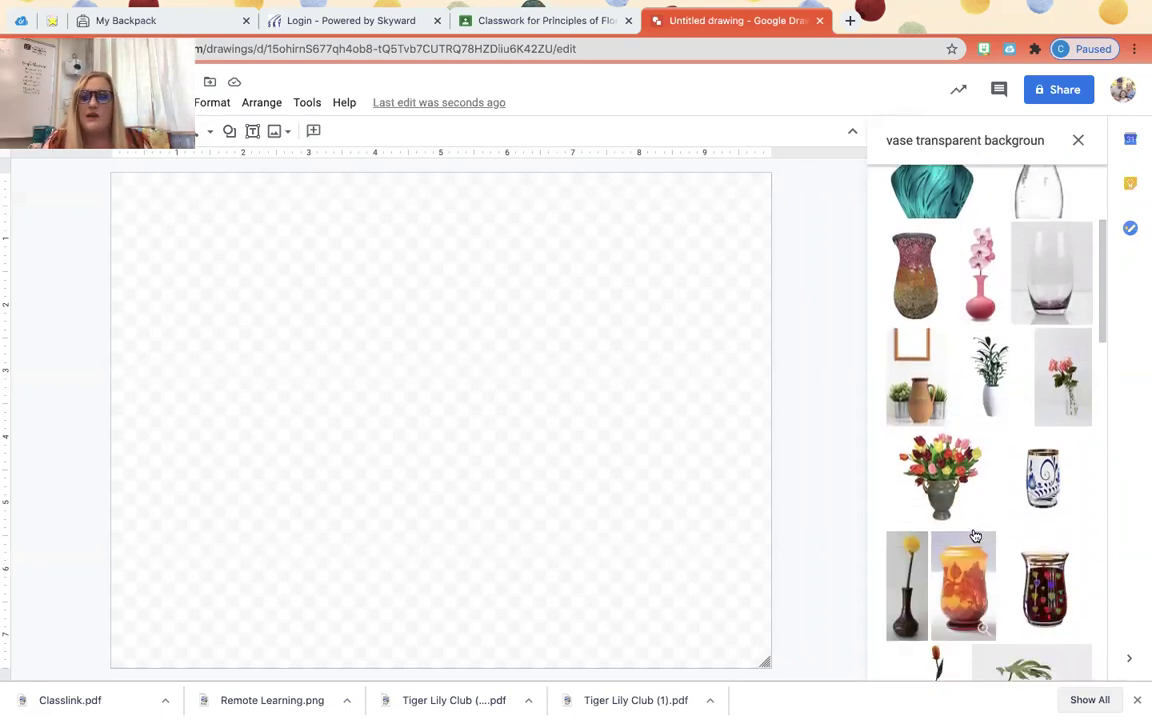
pyautogui.scroll(-5, 975, 535)
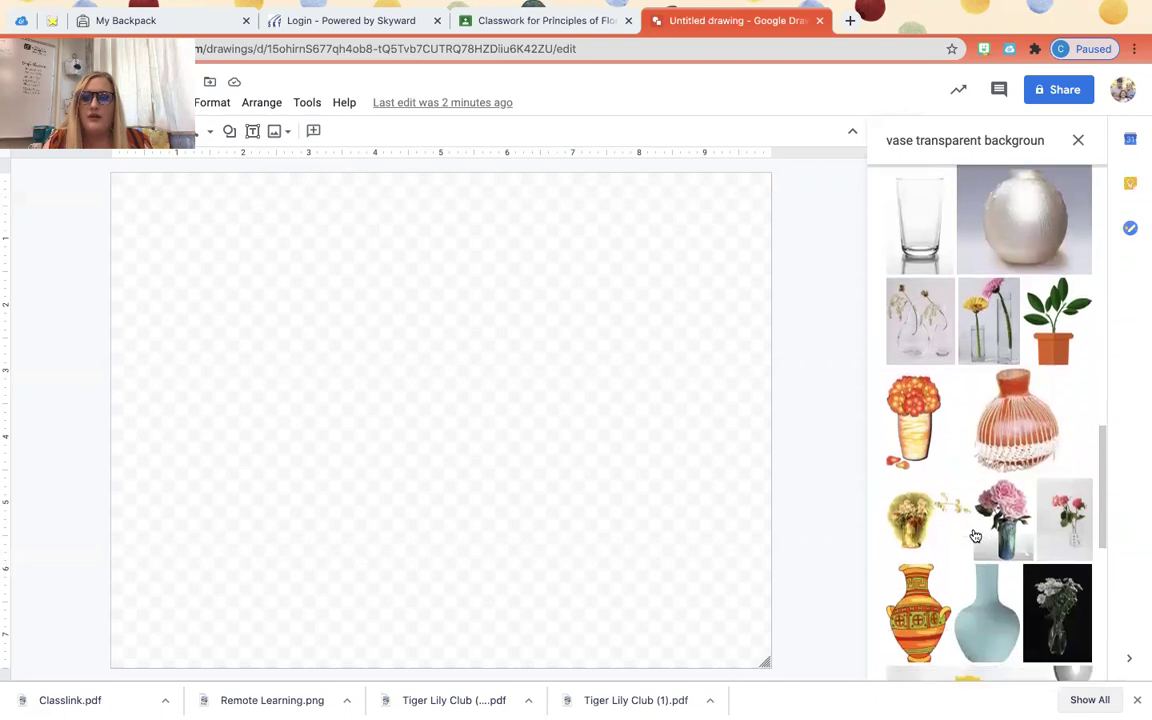
pyautogui.click(977, 535)
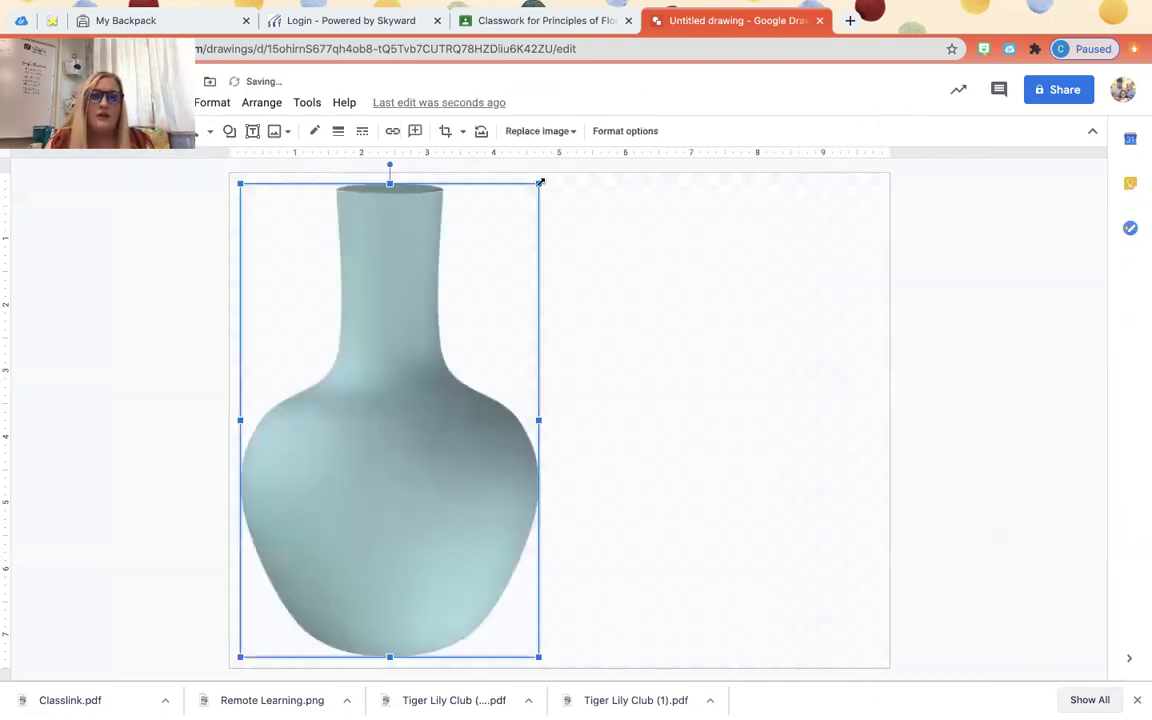
# Shrink the vase image and move it to the lower centre of the canvas
pyautogui.moveTo(539, 182); pyautogui.dragTo(362, 398)
pyautogui.moveTo(319, 473); pyautogui.dragTo(556, 461)
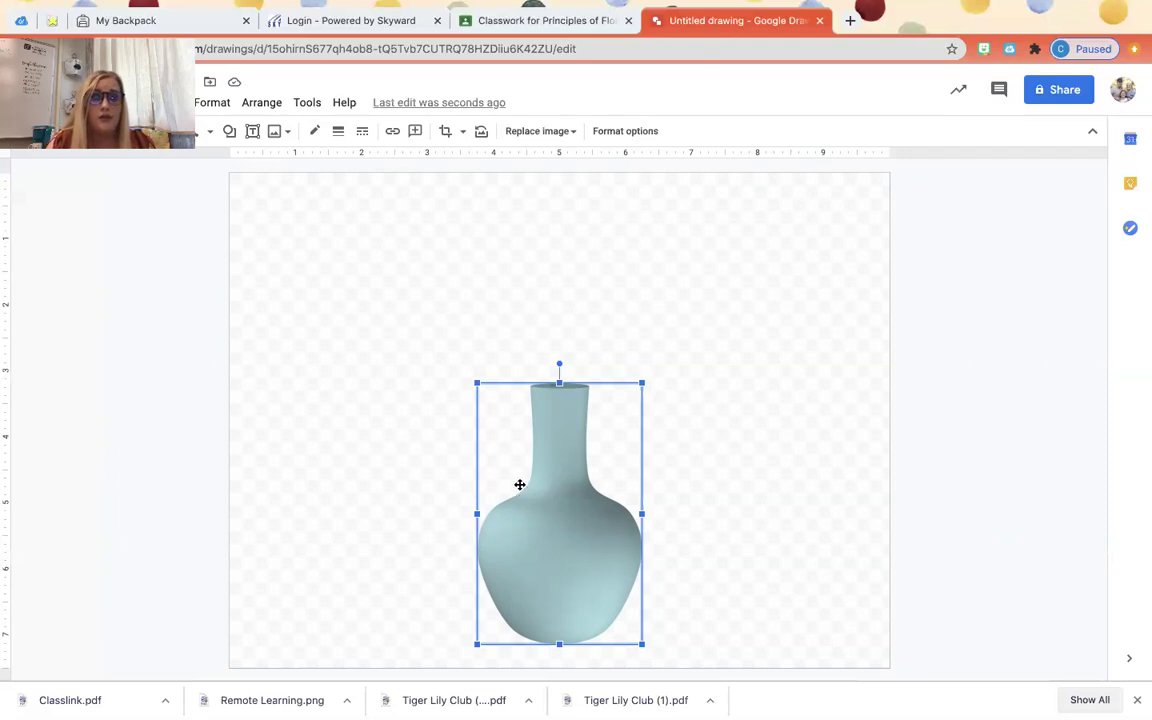
# Insert a pink ranunculus image from a 'flowers transparent background' web search
pyautogui.click(283, 135)
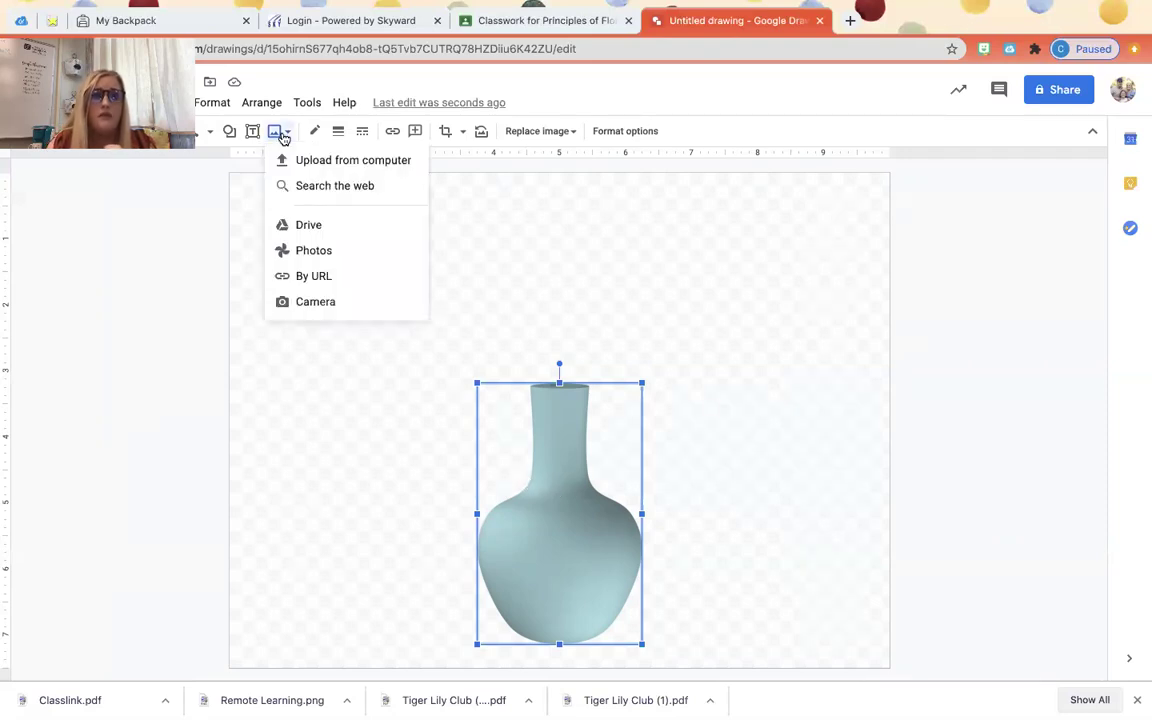
pyautogui.click(329, 188)
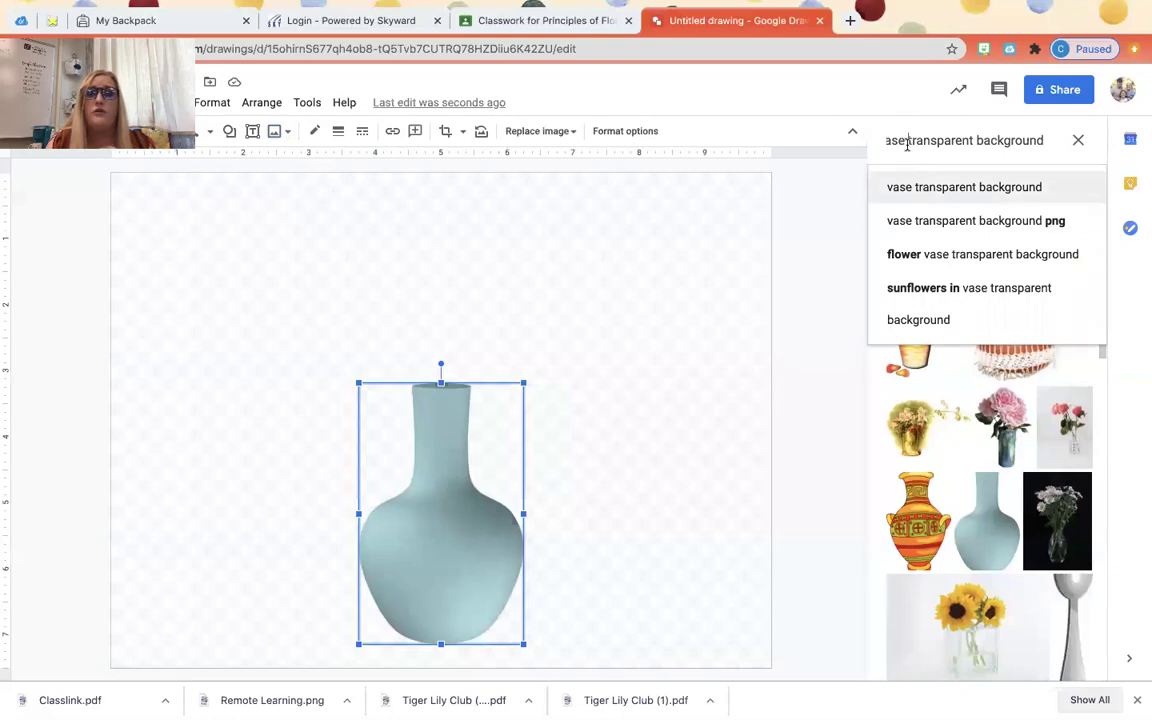
pyautogui.press('BackSpace')
pyautogui.press('BackSpace')
pyautogui.press('BackSpace')
pyautogui.press('BackSpace')
pyautogui.press('BackSpace')
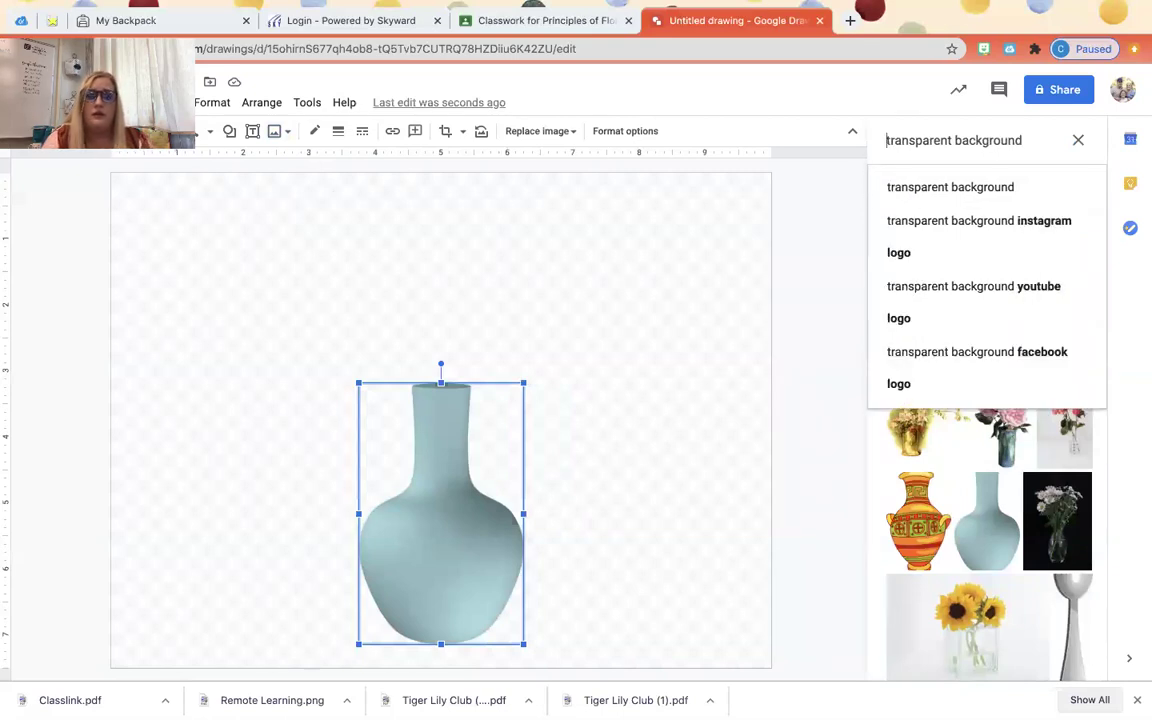
pyautogui.write('flo')
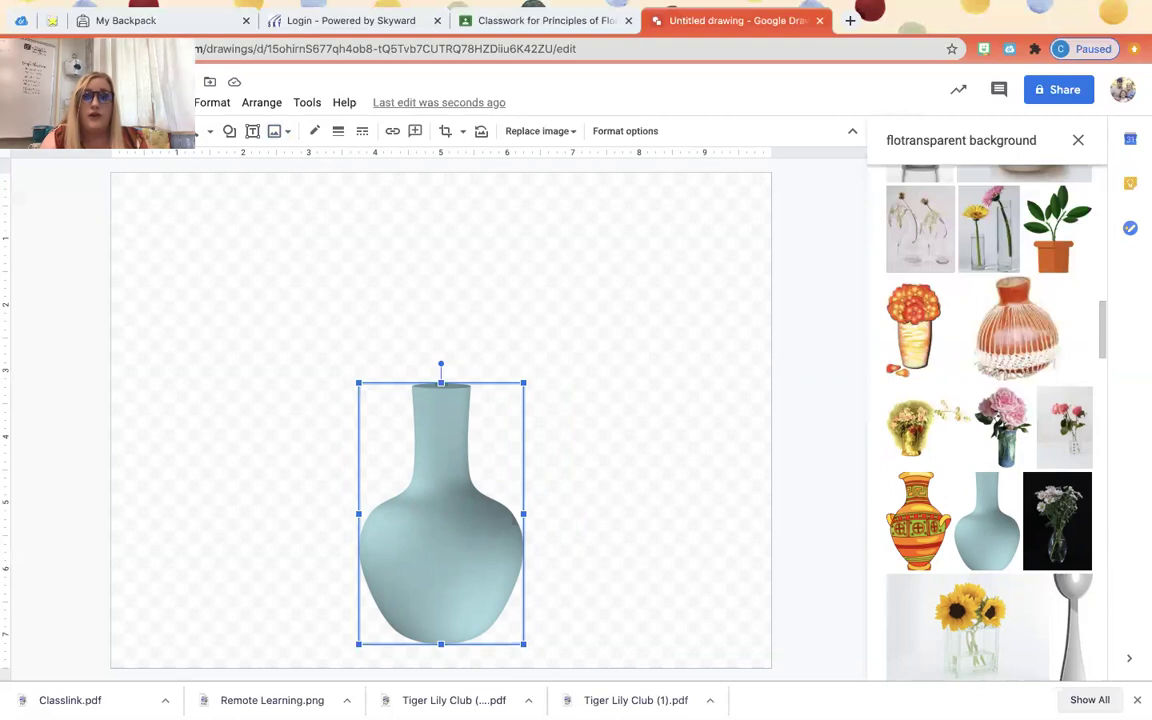
pyautogui.write('wers')
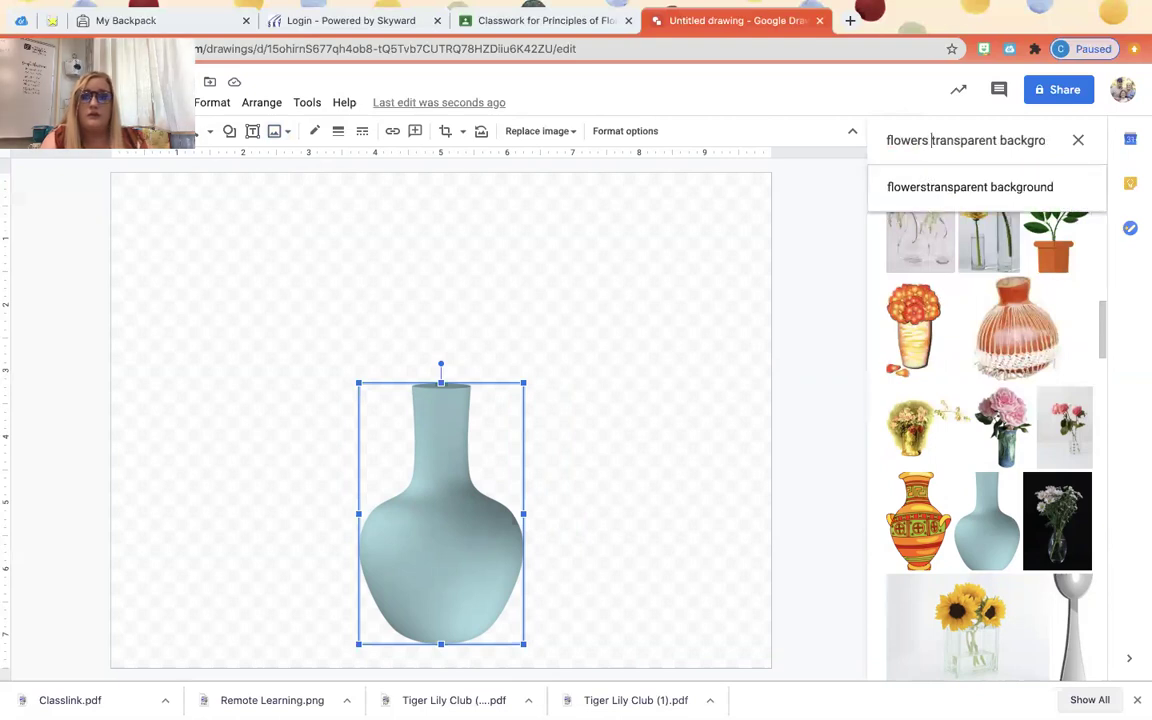
pyautogui.press('Return')
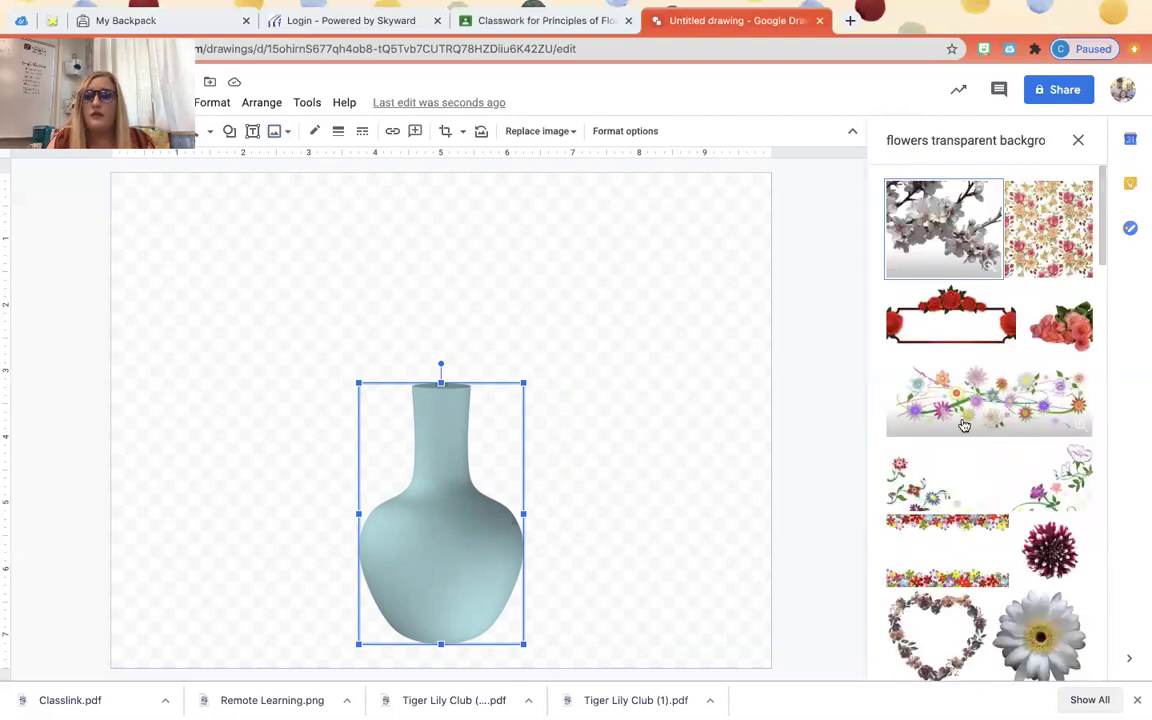
pyautogui.scroll(-5, 978, 553)
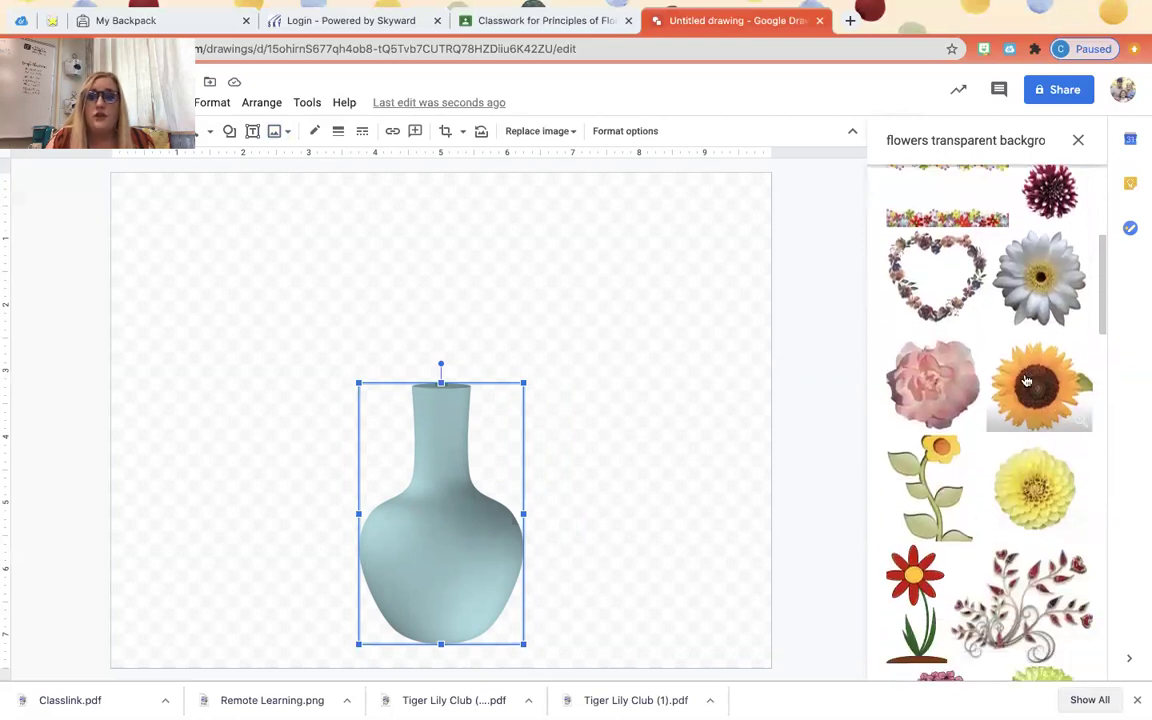
pyautogui.scroll(-5, 1010, 453)
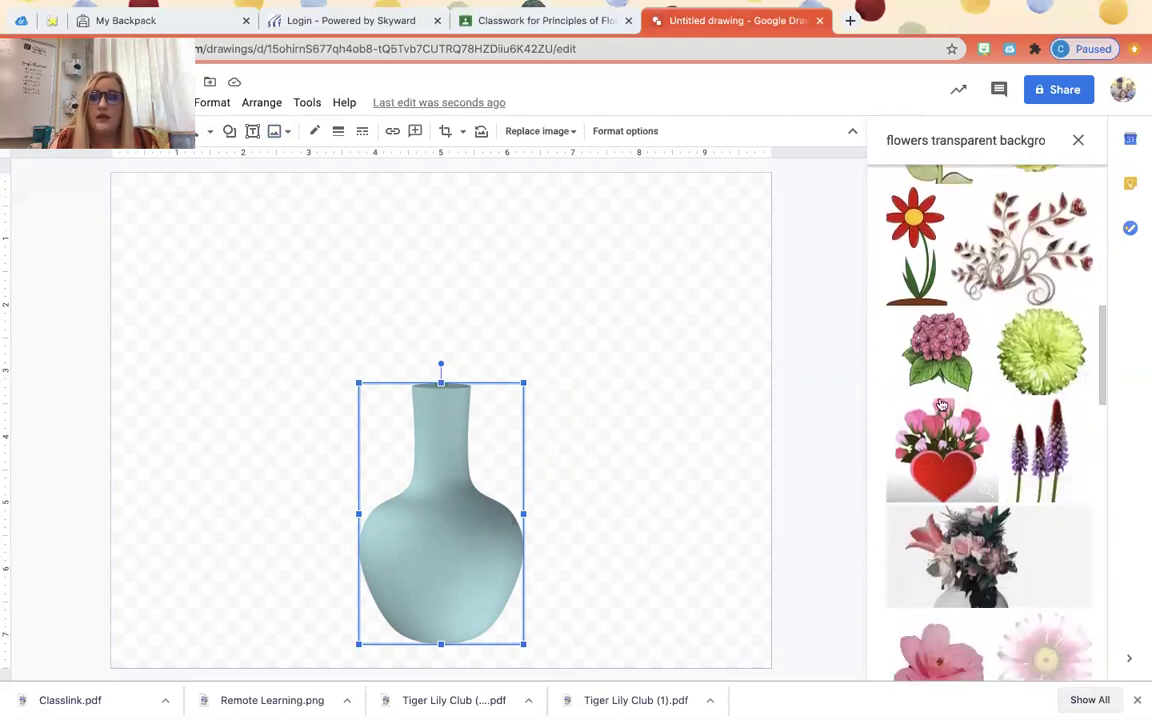
pyautogui.scroll(-5, 982, 514)
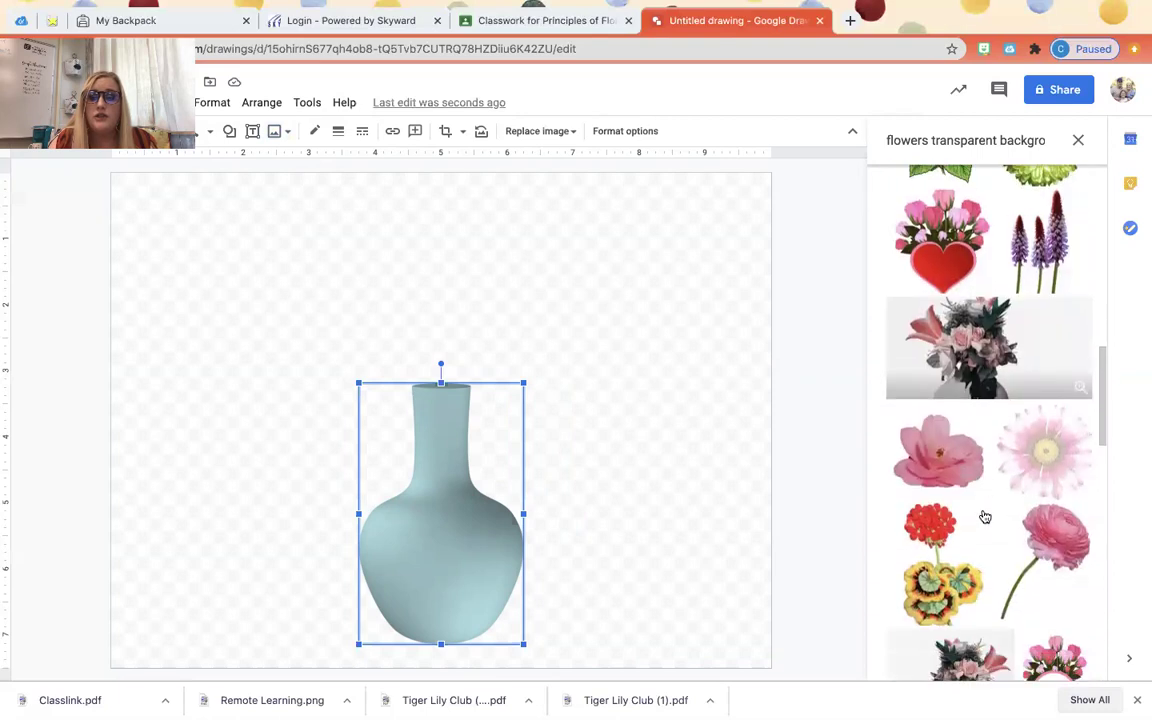
pyautogui.click(1043, 420)
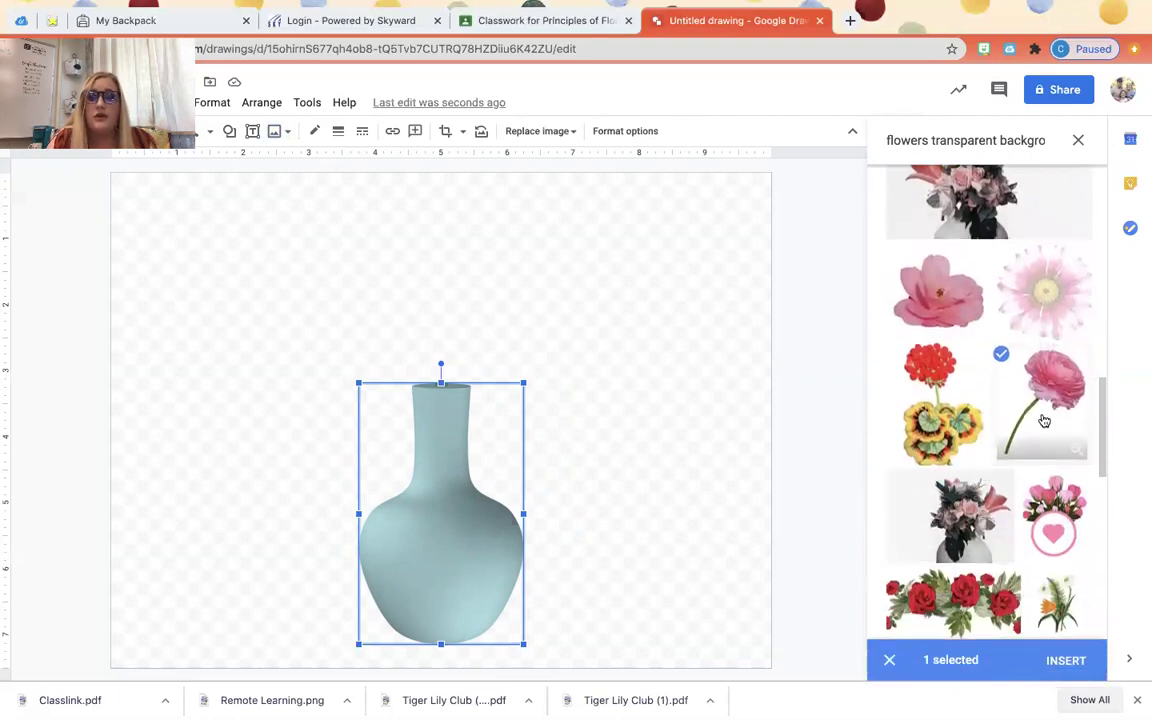
pyautogui.click(1060, 661)
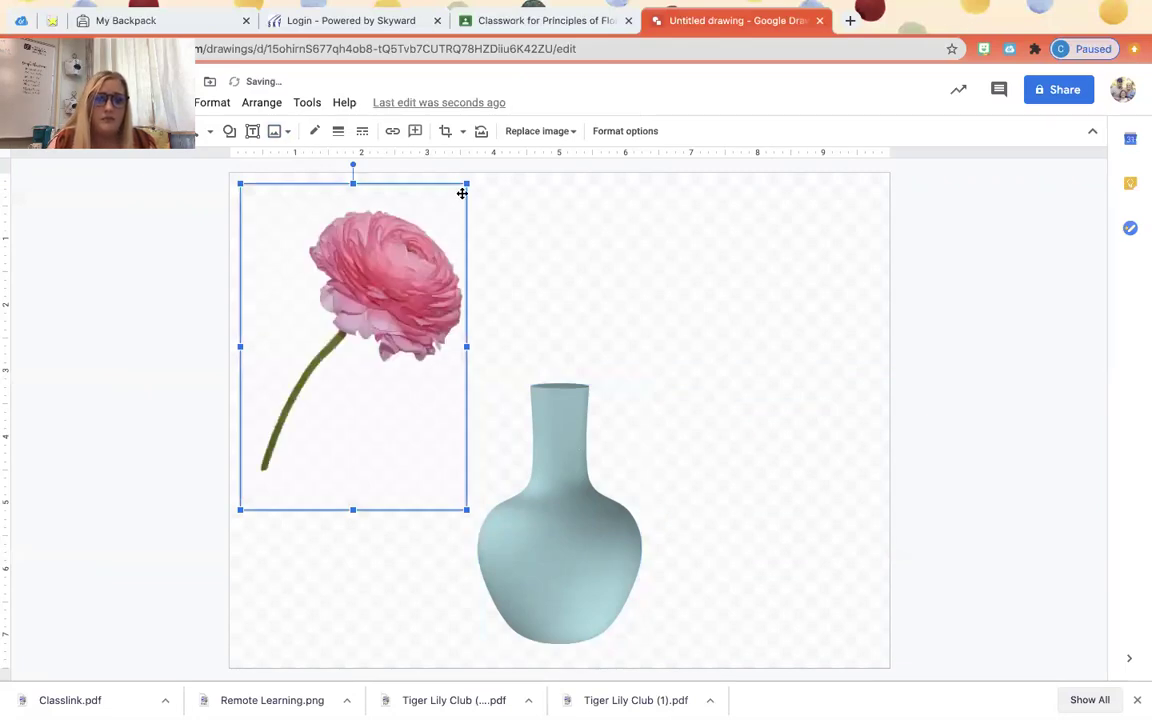
# Shrink the ranunculus, send it behind the vase, and tuck its stem into the neck
pyautogui.moveTo(368, 295); pyautogui.dragTo(369, 297)
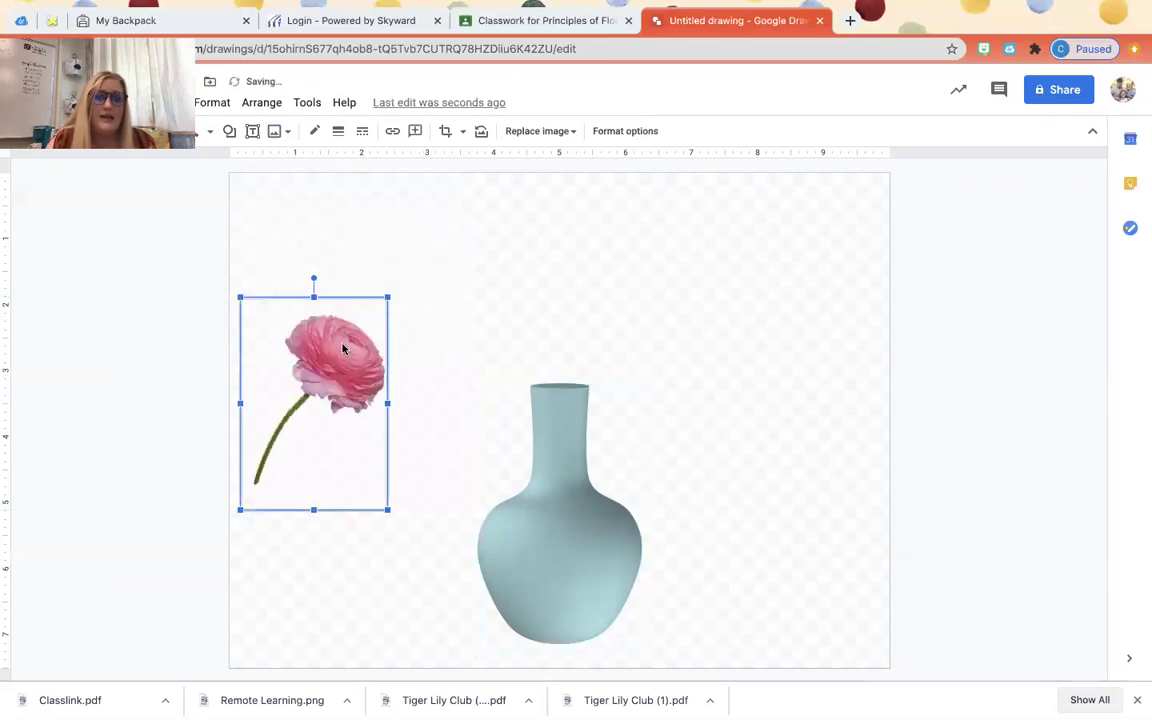
pyautogui.moveTo(344, 348); pyautogui.dragTo(612, 328)
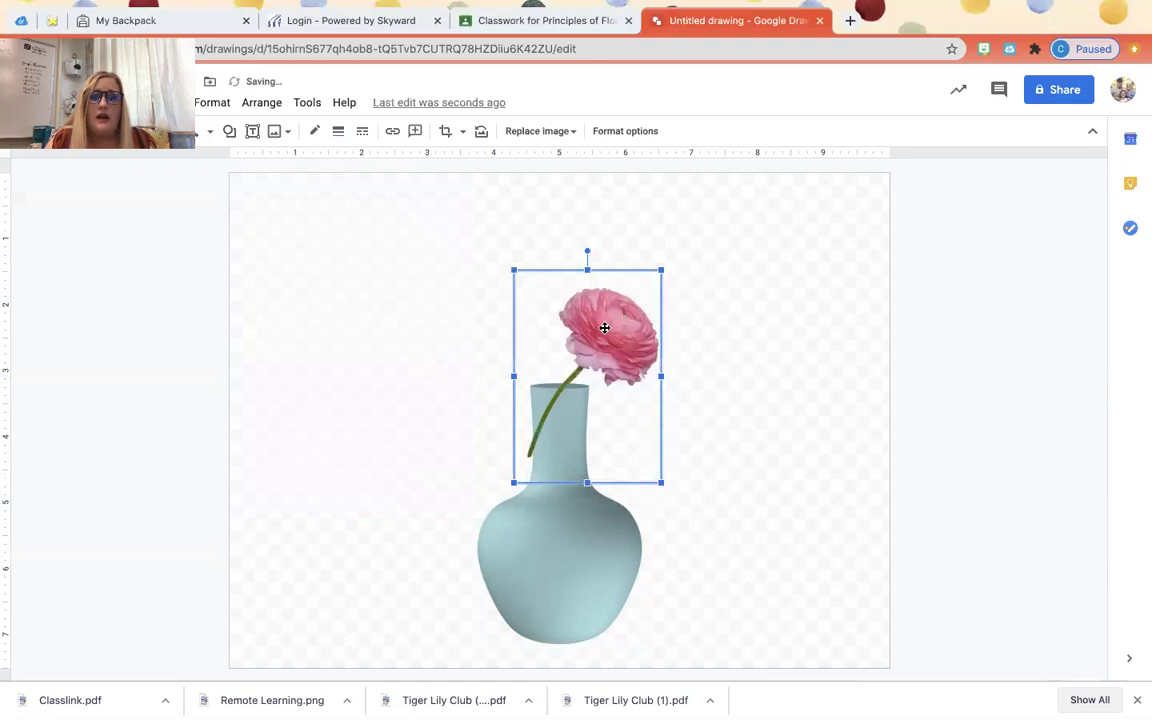
pyautogui.rightClick(604, 328)
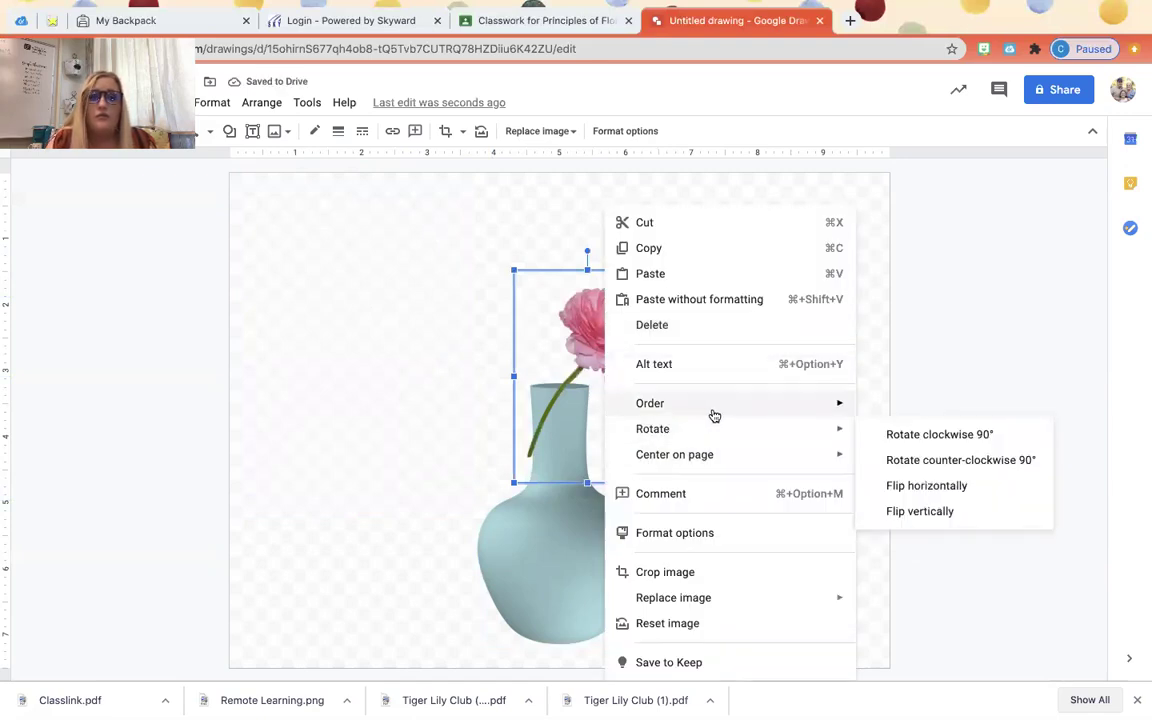
pyautogui.click(878, 460)
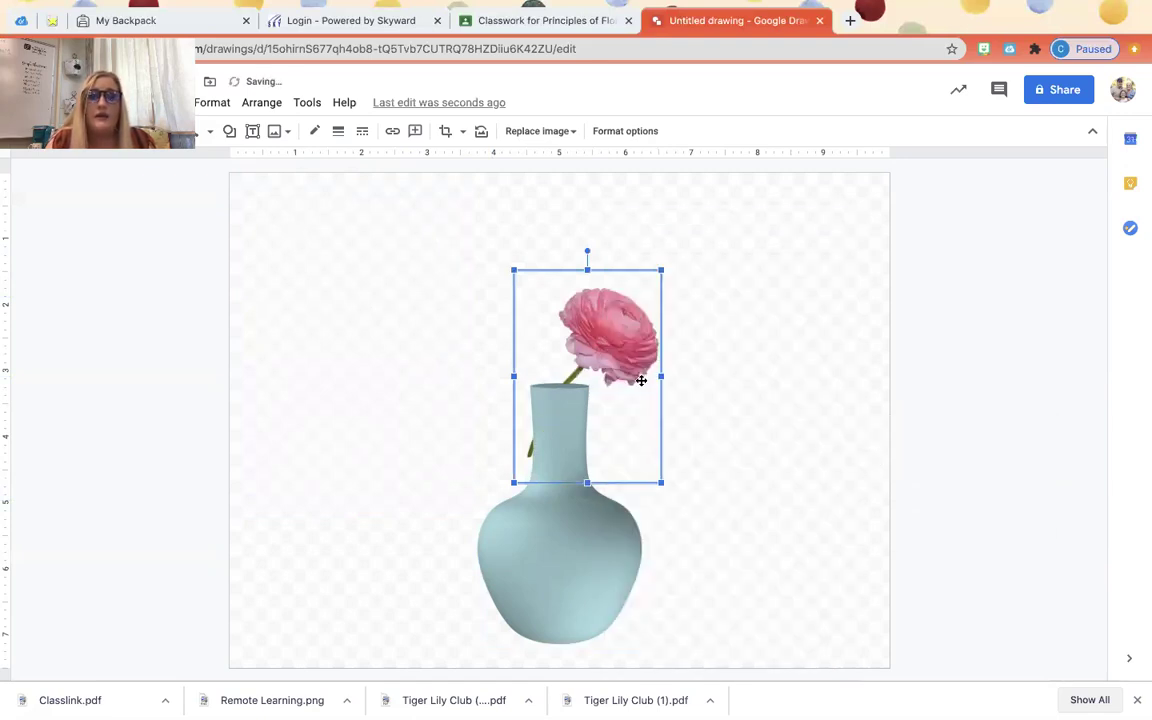
pyautogui.moveTo(627, 348); pyautogui.dragTo(648, 359)
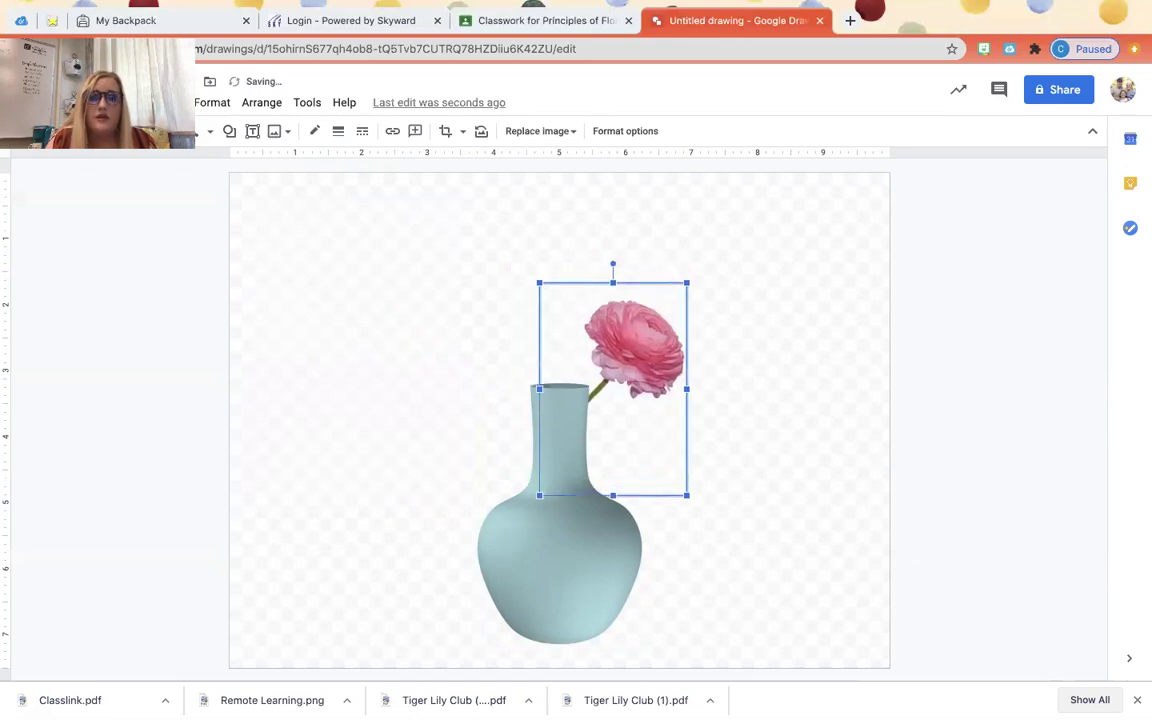
pyautogui.click(727, 427)
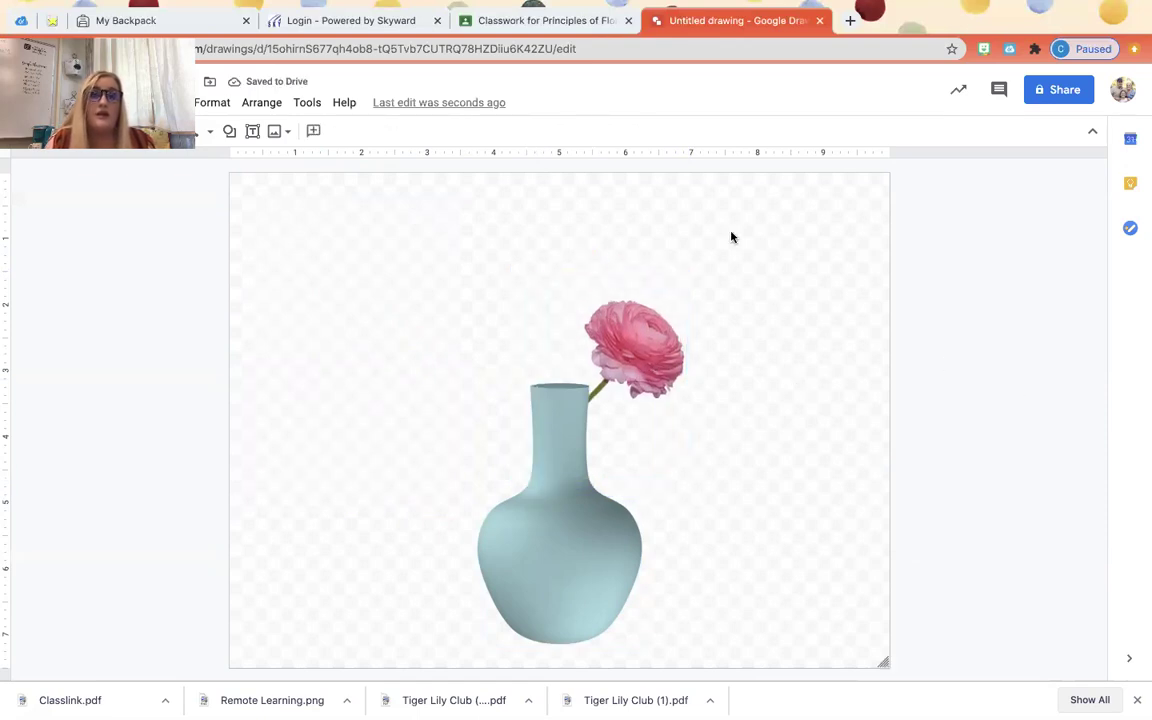
# Insert a second, long-stemmed pink ranunculus from the flowers web image search
pyautogui.click(281, 133)
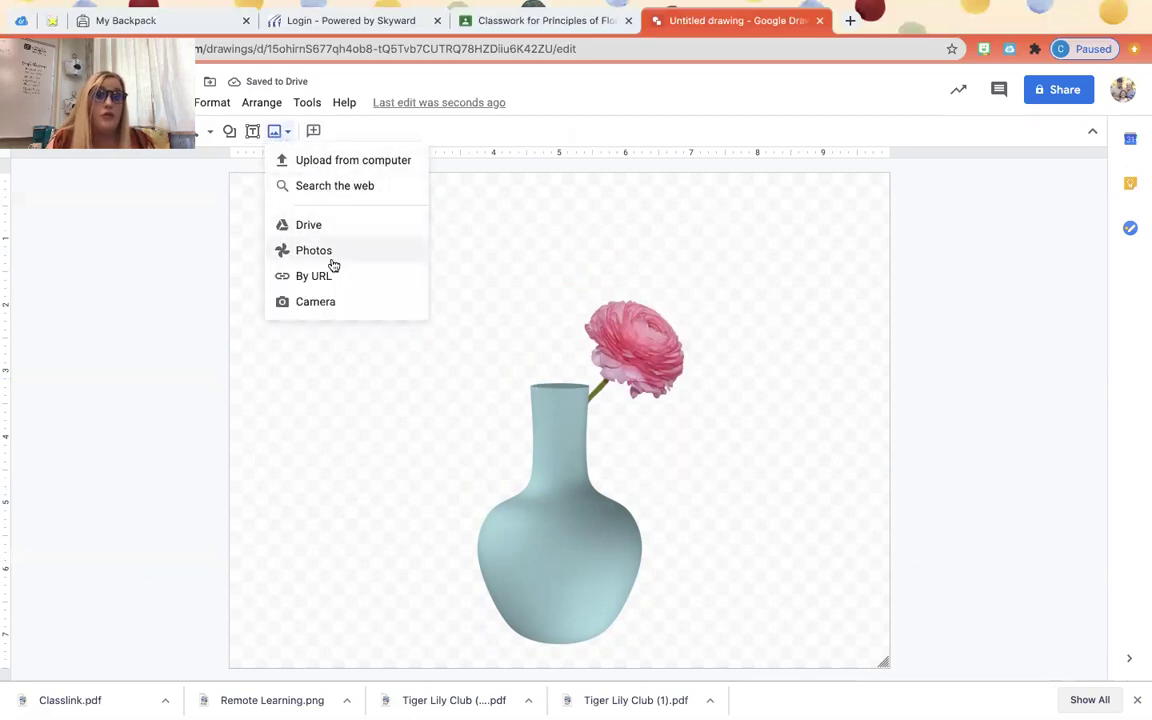
pyautogui.click(338, 189)
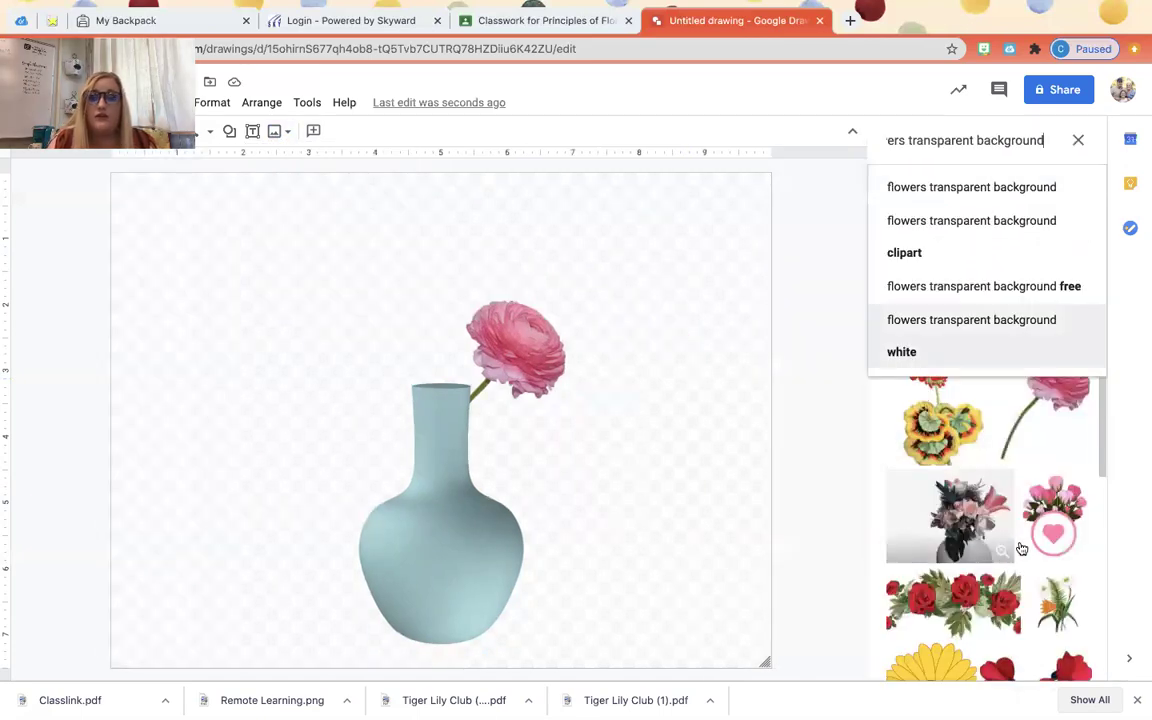
pyautogui.click(1041, 437)
pyautogui.click(1041, 437)
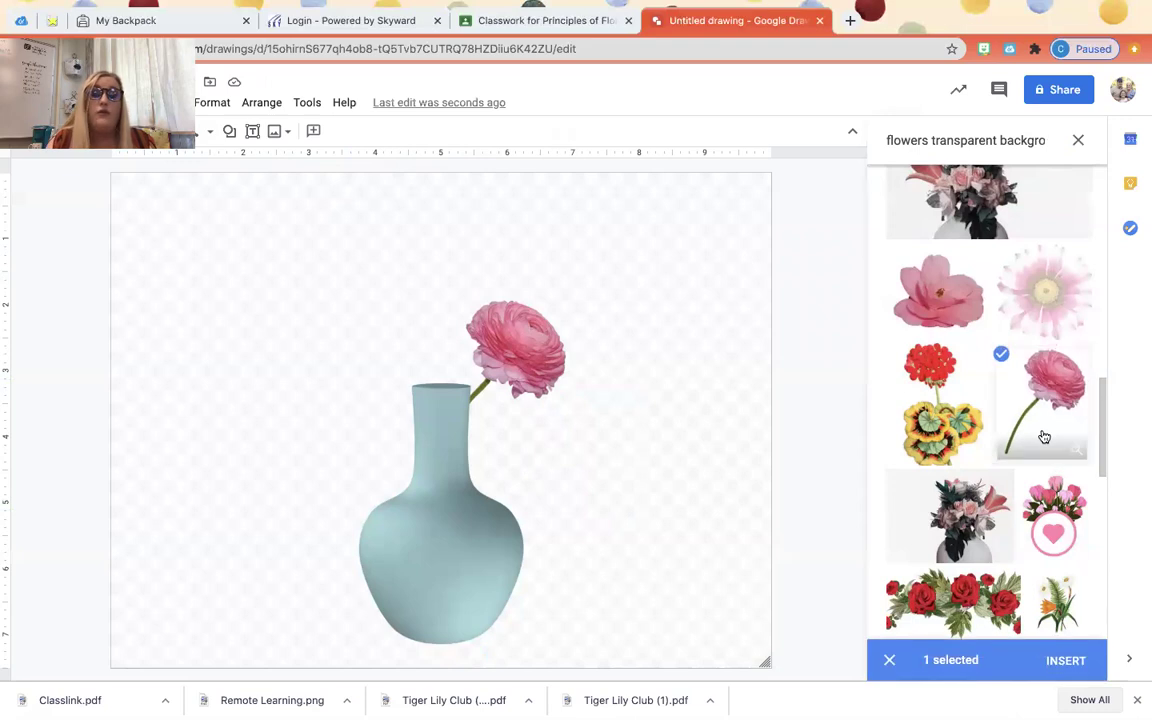
pyautogui.click(1073, 665)
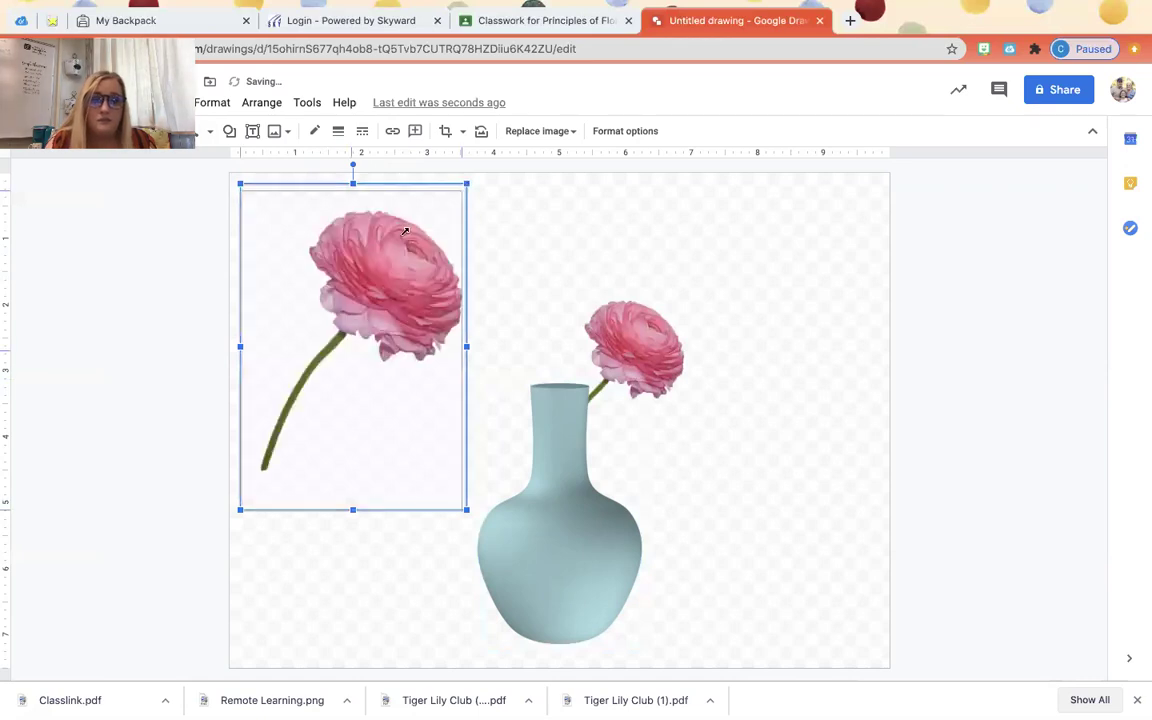
# Shrink the second ranunculus and flip it horizontally
pyautogui.moveTo(464, 186); pyautogui.dragTo(388, 297)
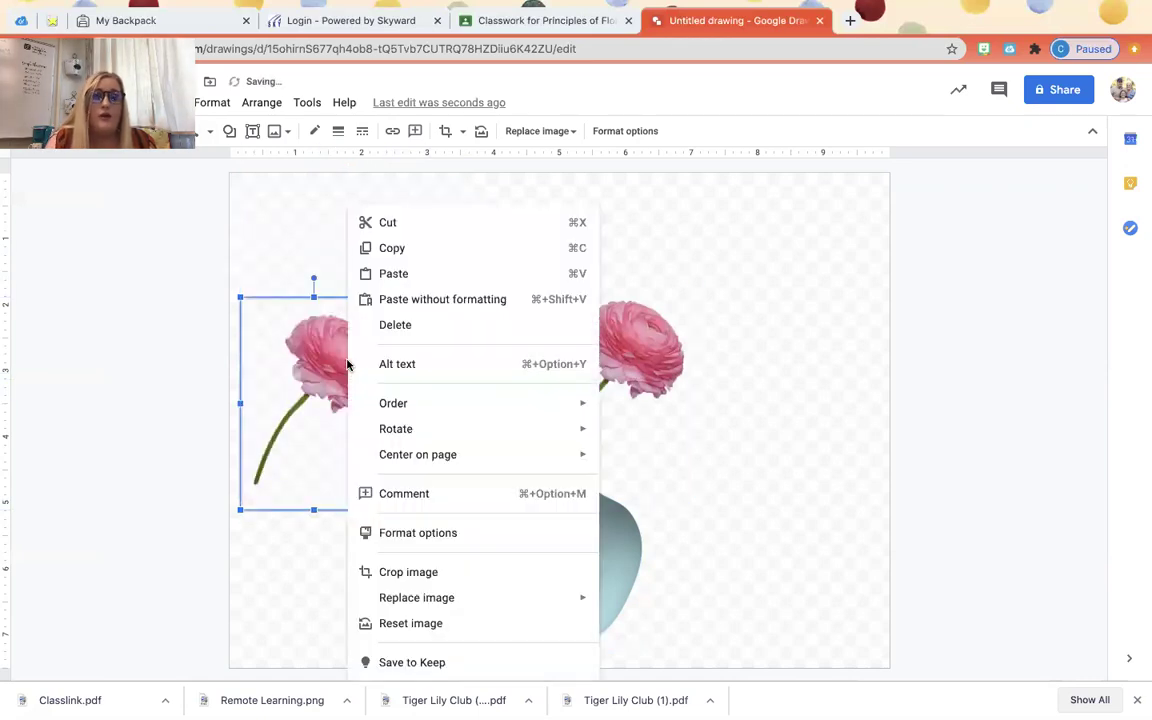
pyautogui.rightClick(347, 358)
pyautogui.moveTo(431, 432)
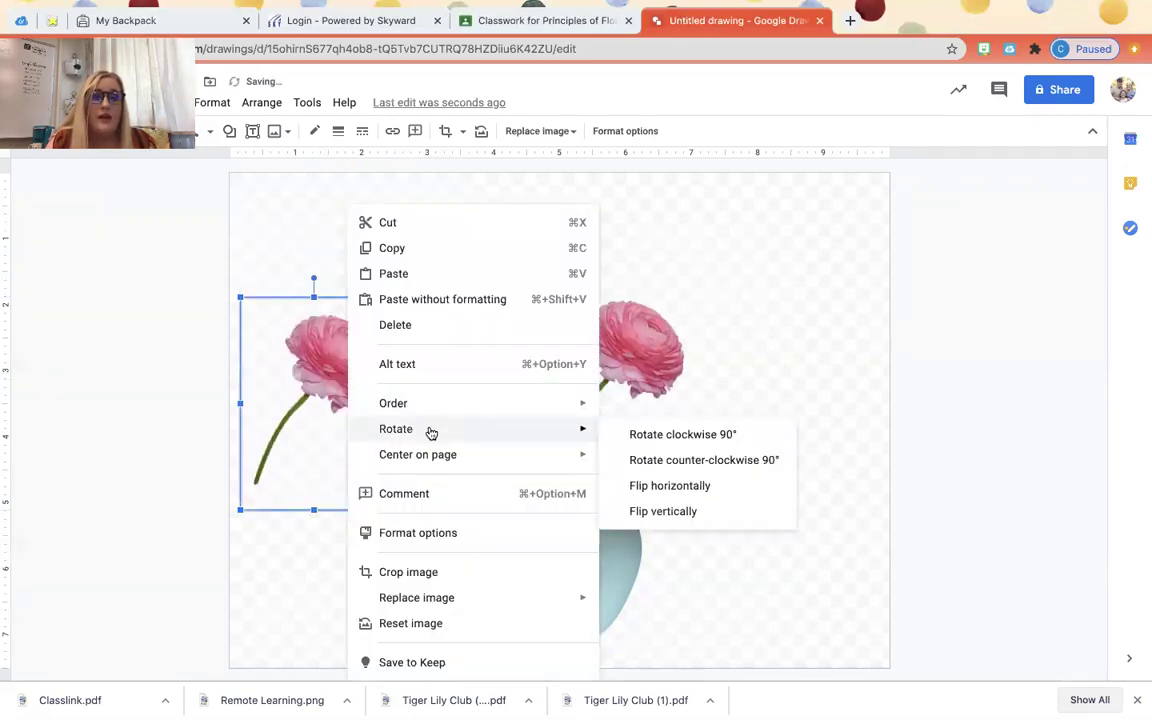
pyautogui.click(637, 490)
# Move the flipped flower onto the vase neck, send it behind the vase, and nudge it up
pyautogui.moveTo(316, 372); pyautogui.dragTo(502, 348)
pyautogui.rightClick(470, 352)
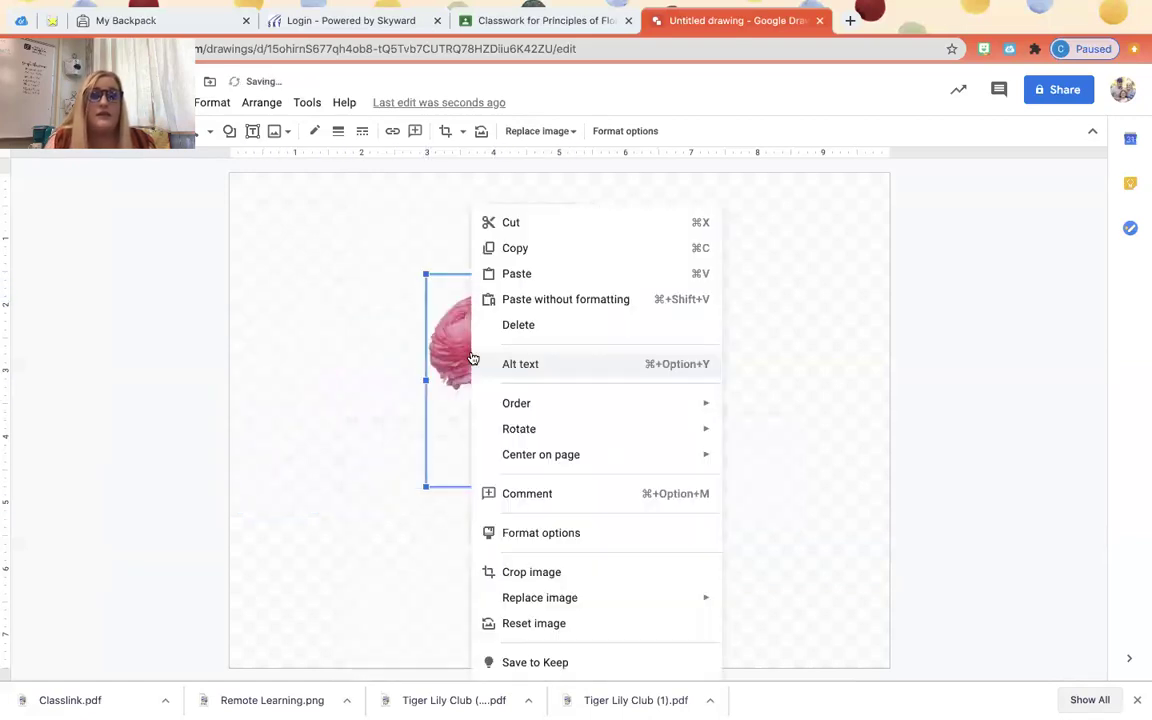
pyautogui.moveTo(563, 407)
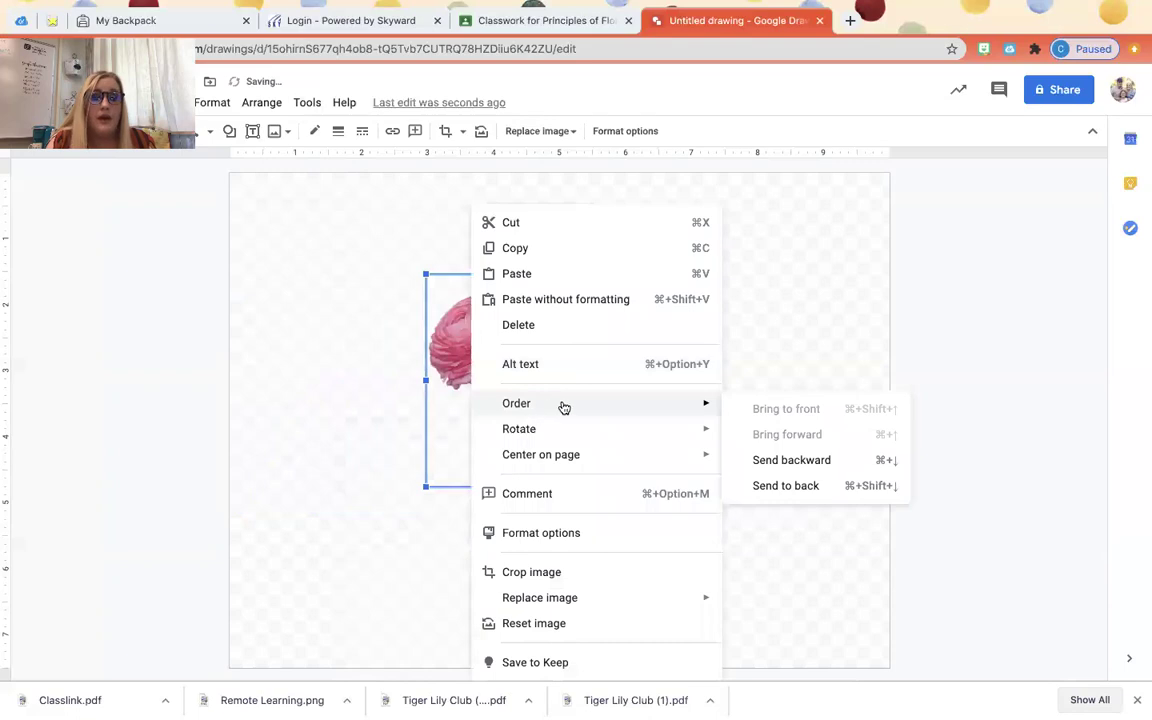
pyautogui.click(781, 460)
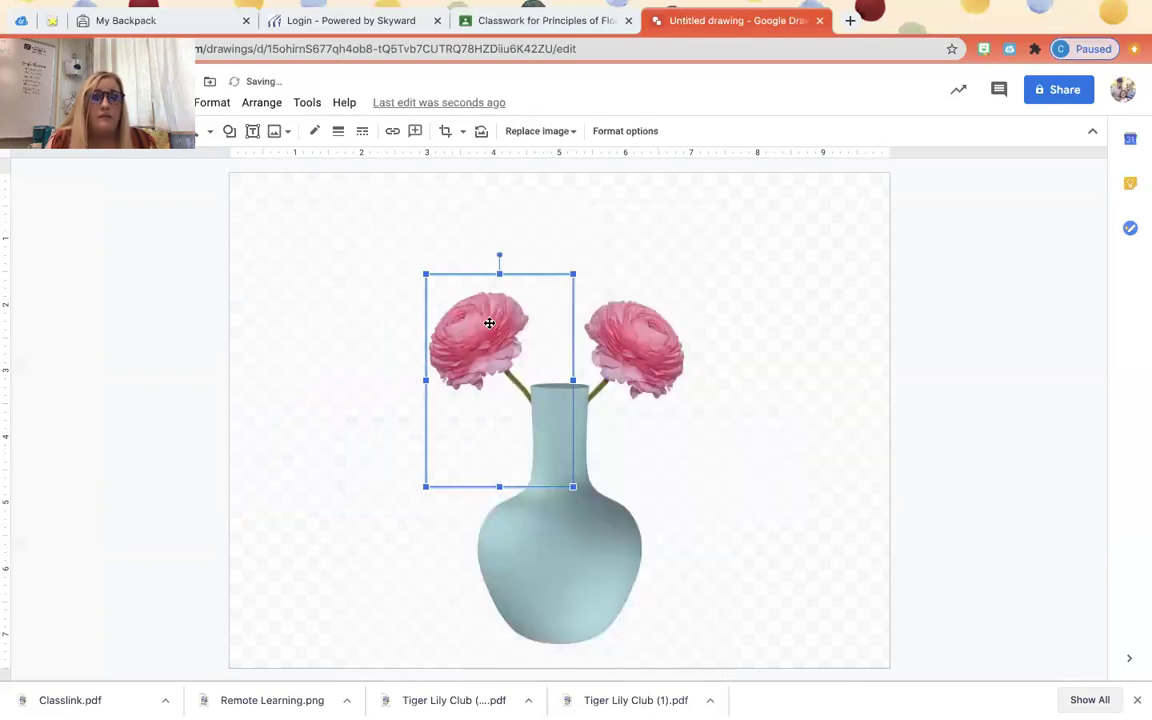
pyautogui.moveTo(488, 321); pyautogui.dragTo(488, 318)
pyautogui.press('Up')
pyautogui.press('Up')
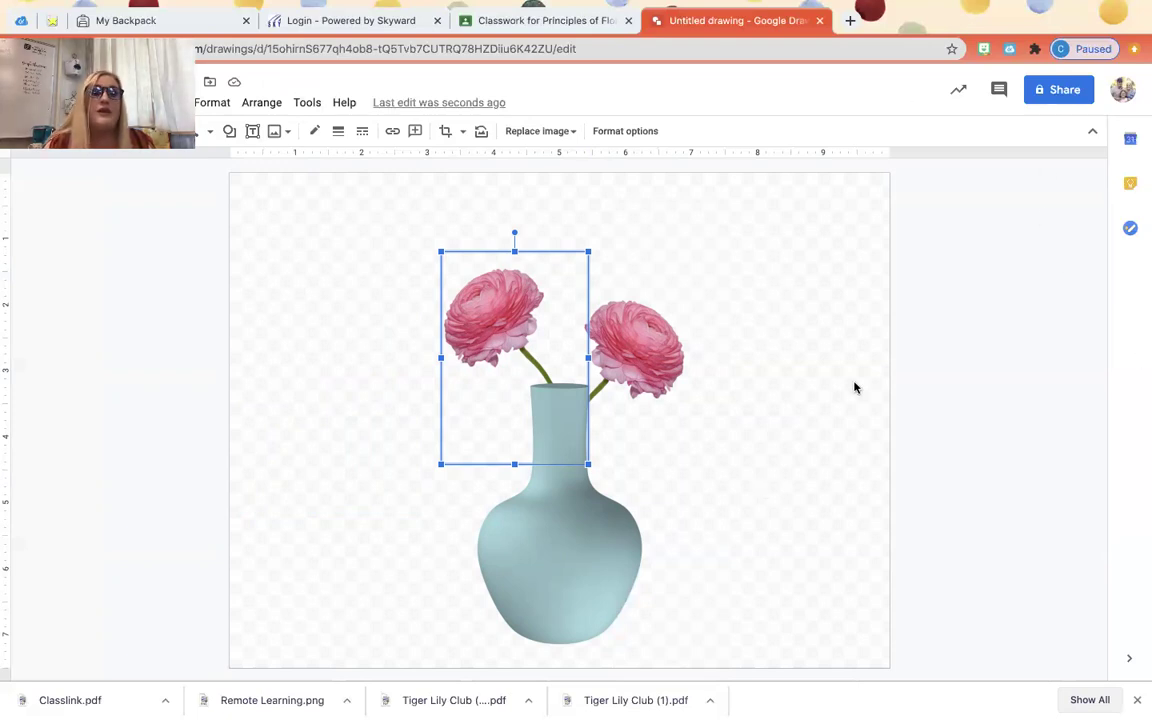
# Title the assignment 'History of Floral Design' and attach a new Google Drawings file
pyautogui.click(525, 25)
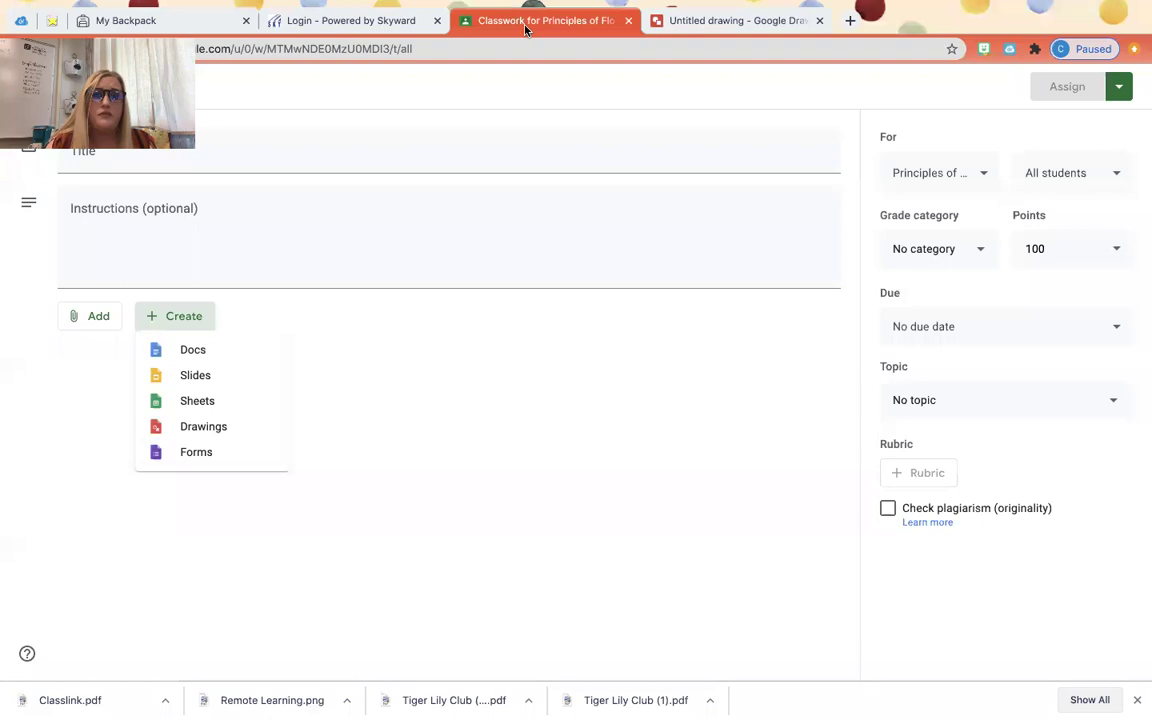
pyautogui.press('Escape')
pyautogui.click(393, 167)
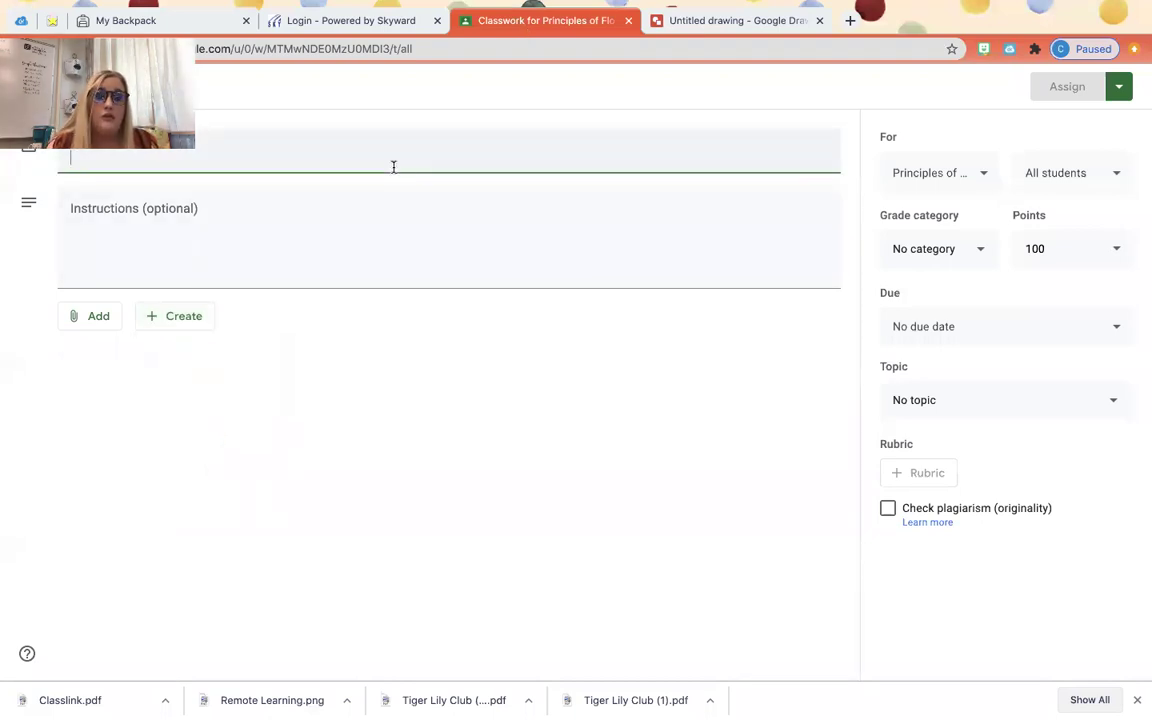
pyautogui.write('History of Floral D')
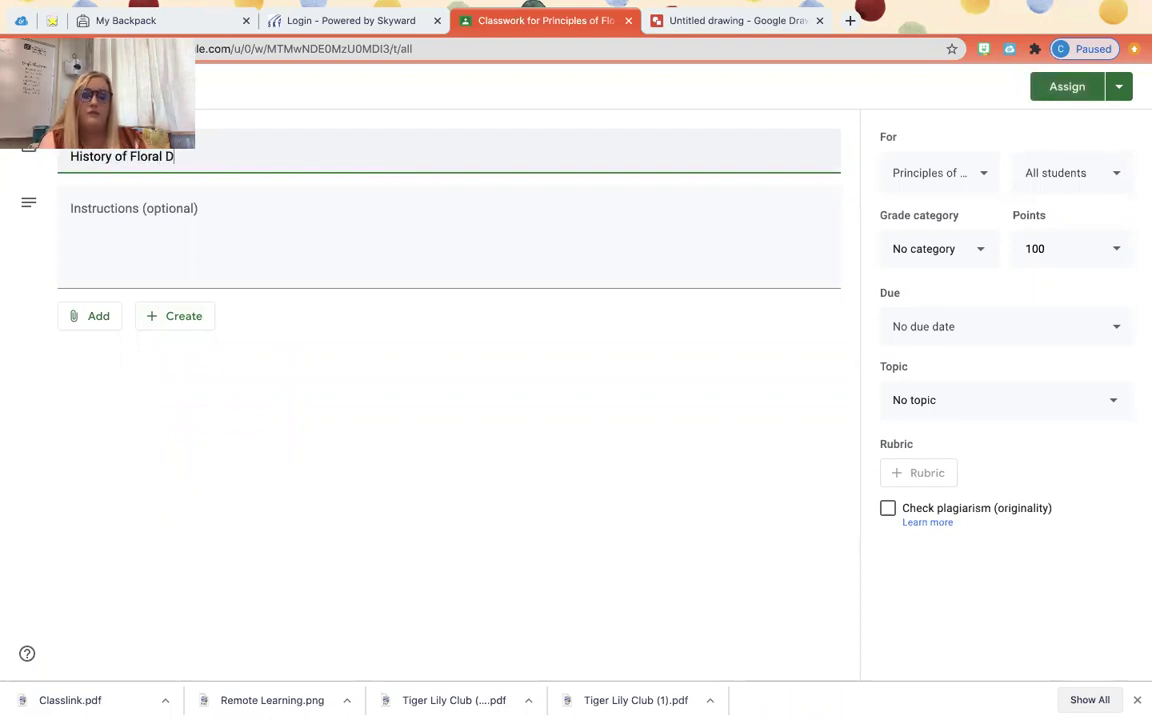
pyautogui.write('esign')
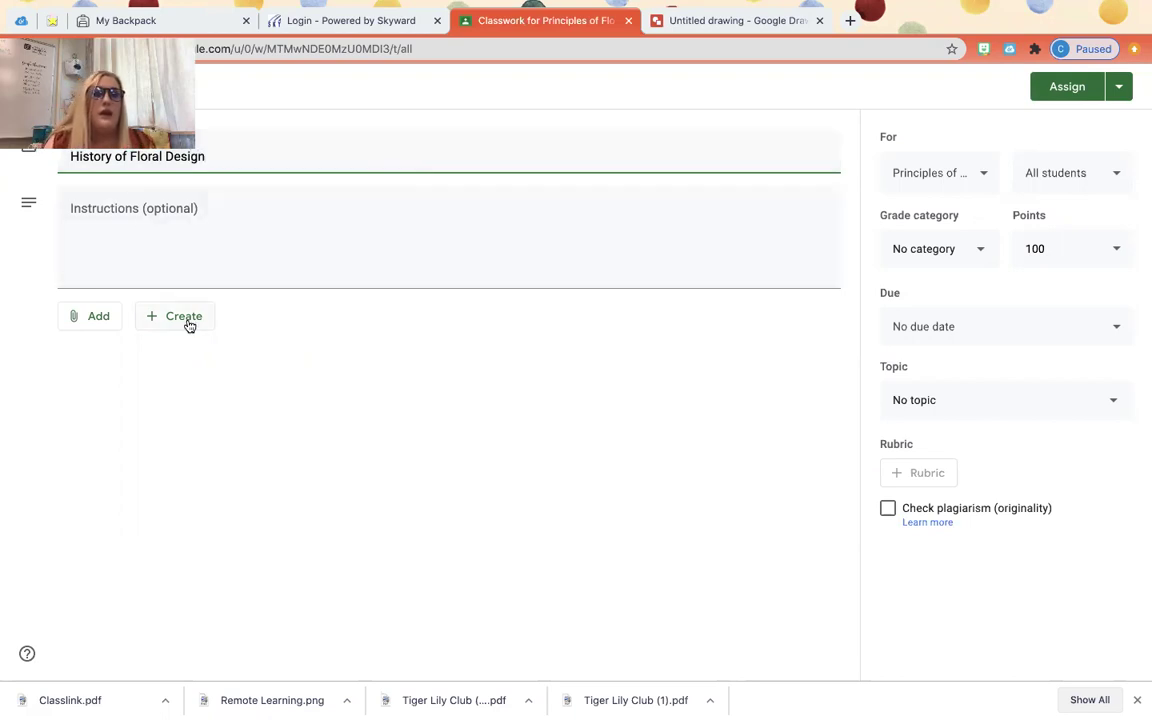
pyautogui.click(176, 318)
pyautogui.click(230, 431)
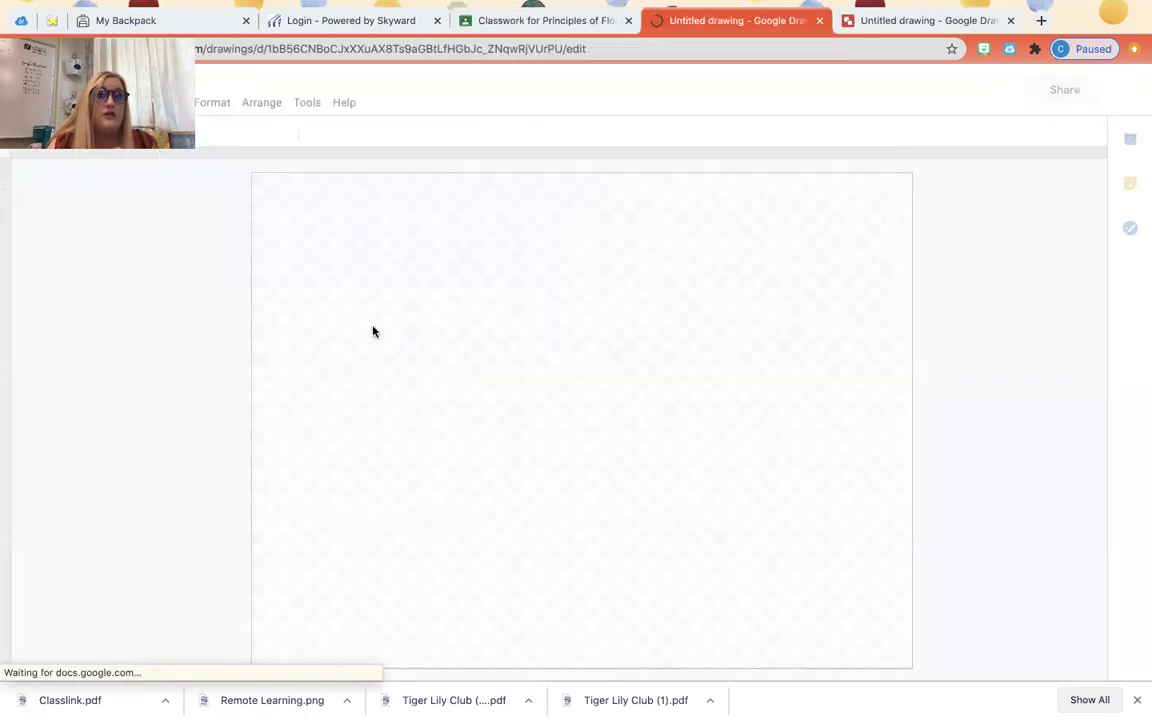
# Set the Untitled drawing attachment to 'Make a copy for each student'
pyautogui.click(555, 22)
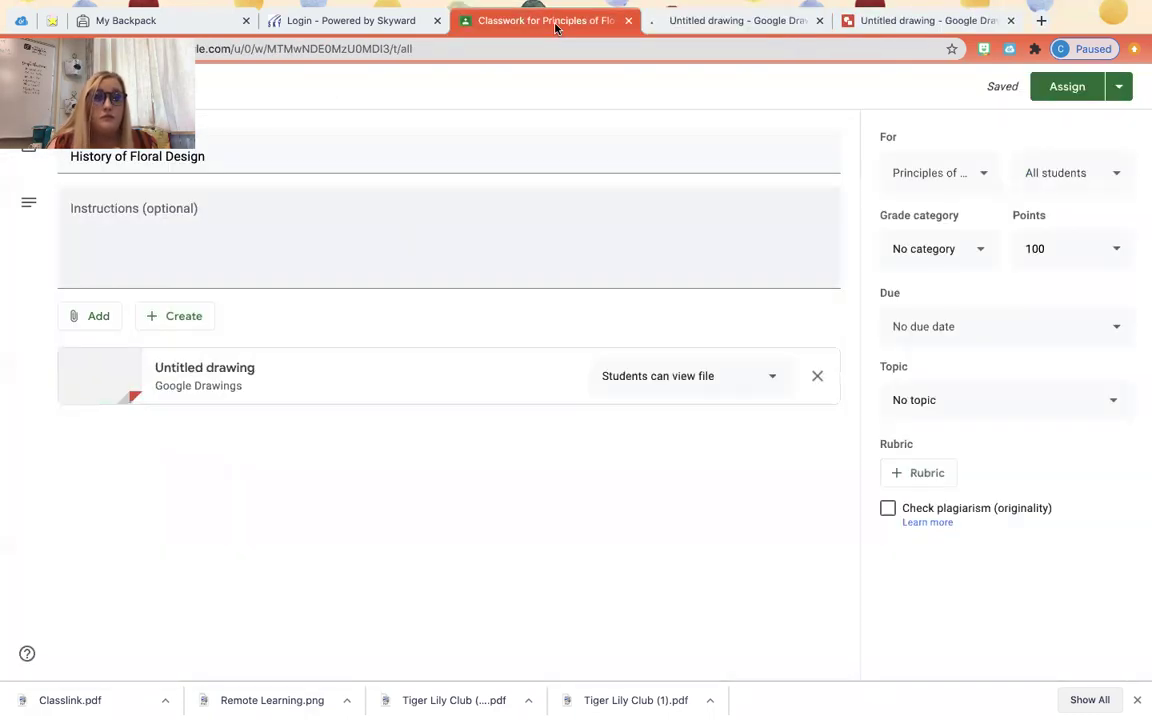
pyautogui.click(688, 385)
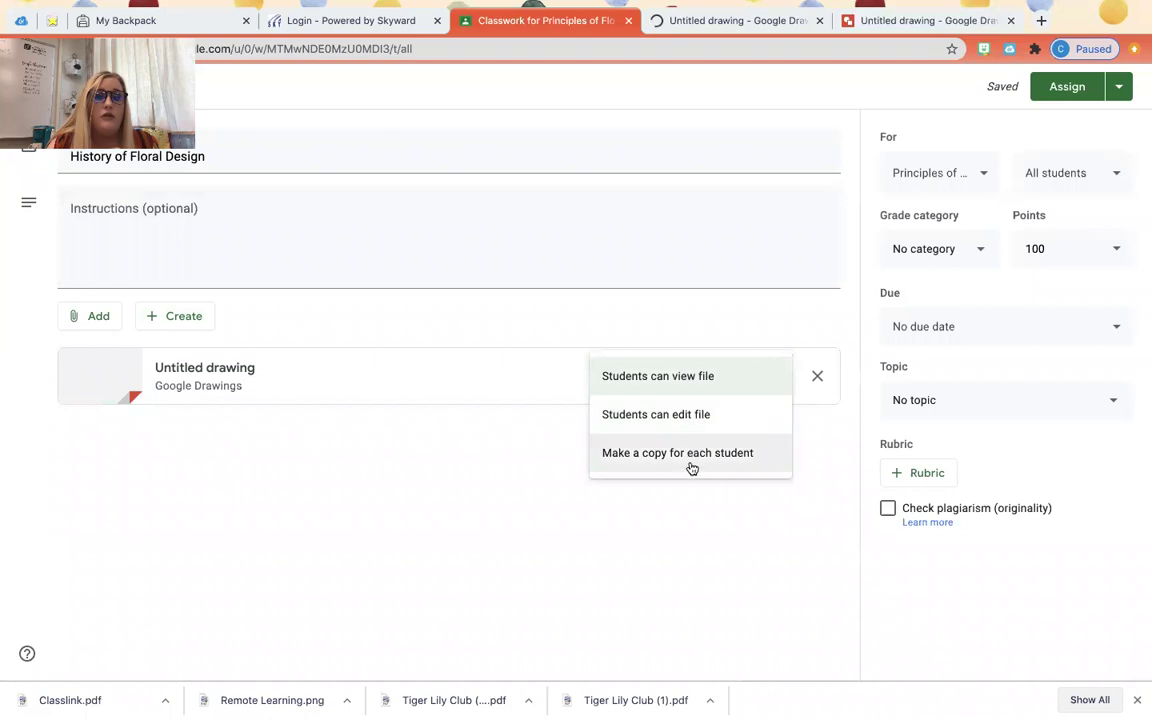
pyautogui.click(689, 470)
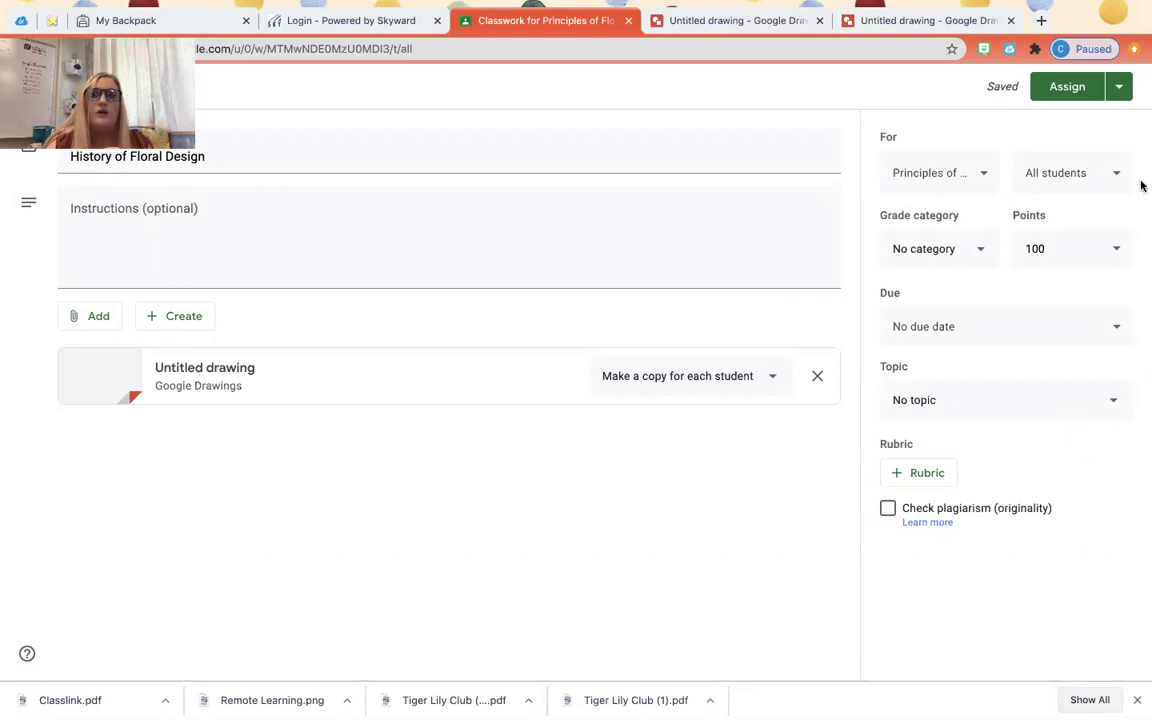
# Return to the blank drawing and open the Search the web image panel
pyautogui.click(781, 22)
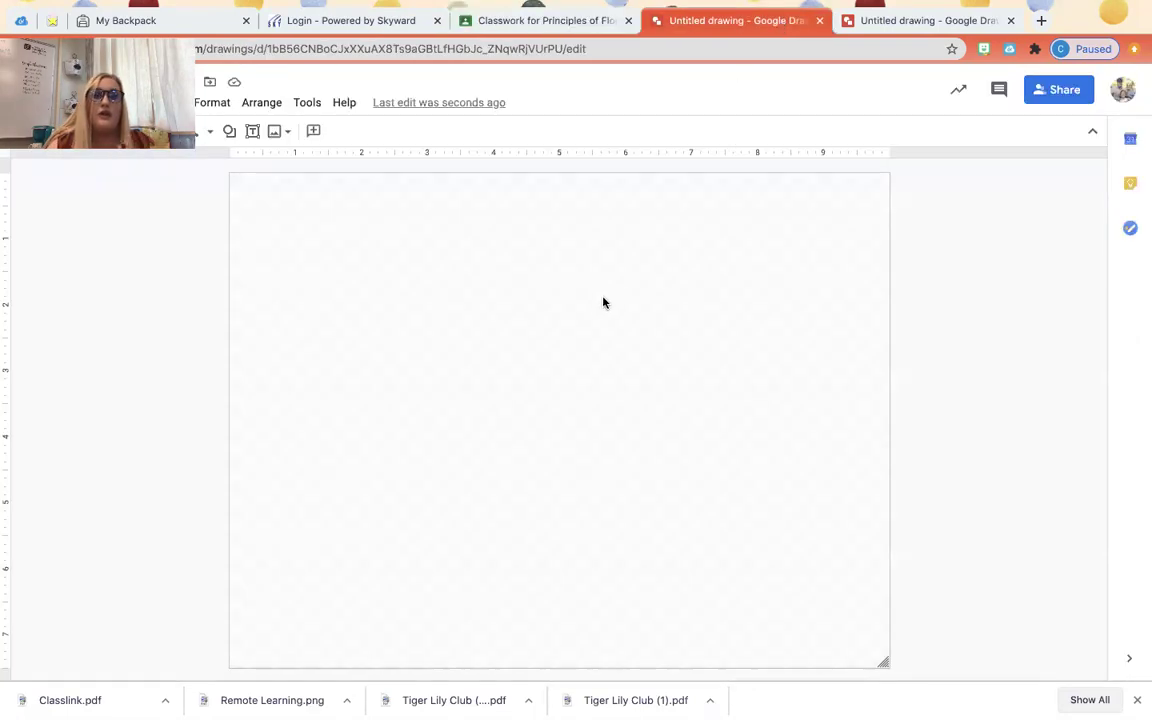
pyautogui.click(291, 135)
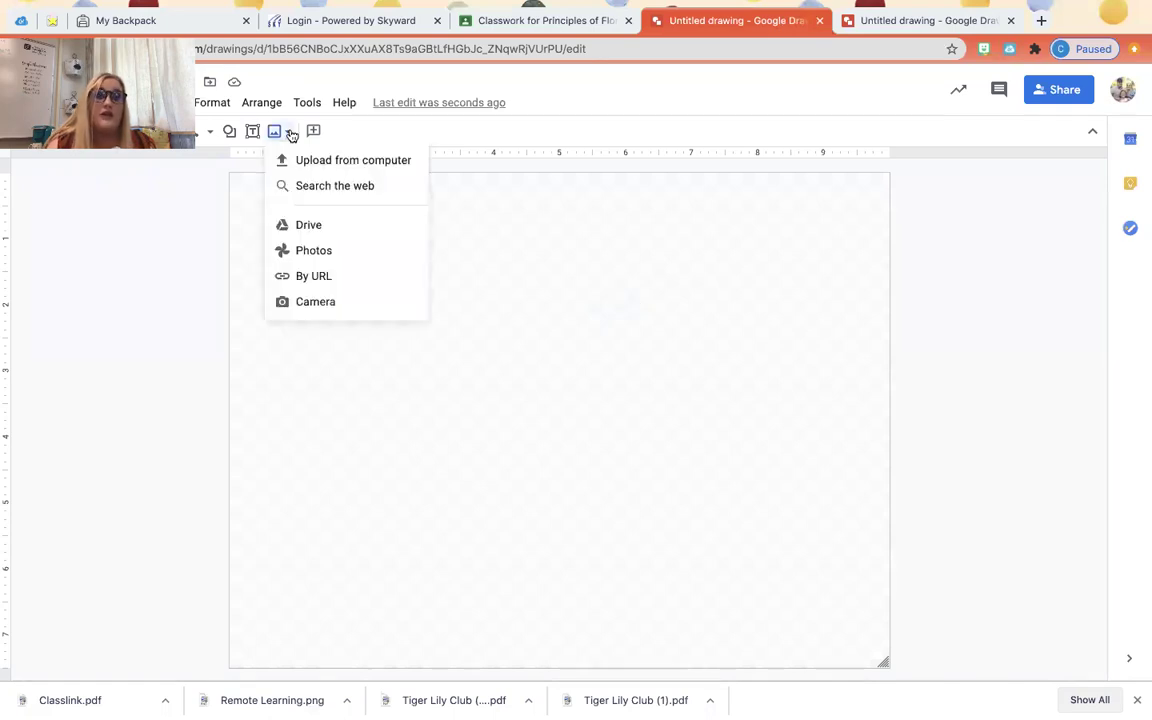
pyautogui.click(320, 189)
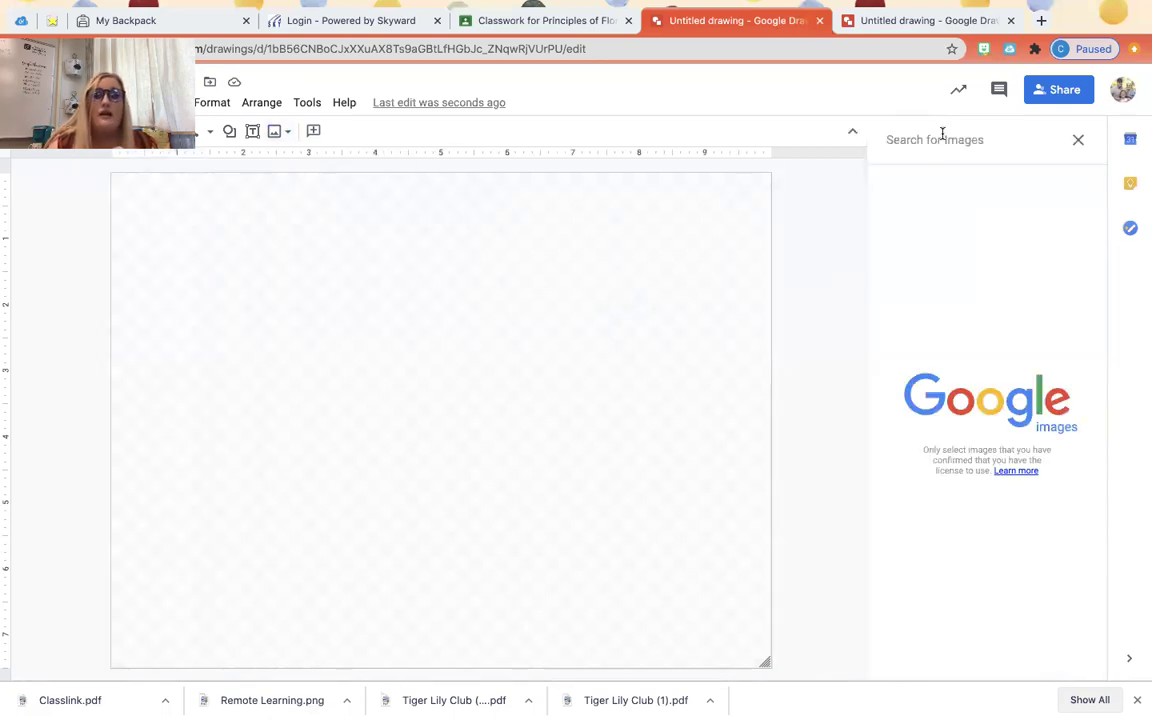